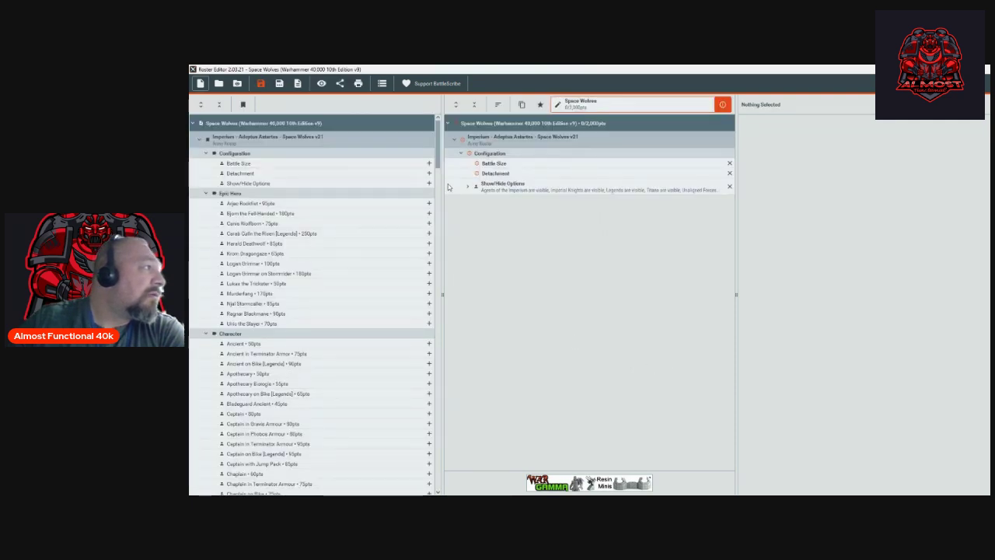
Set the roster's detachment to Stormlance Task Force and its battle size to Strike Force (2000 Point limit).
left_click(497, 182)
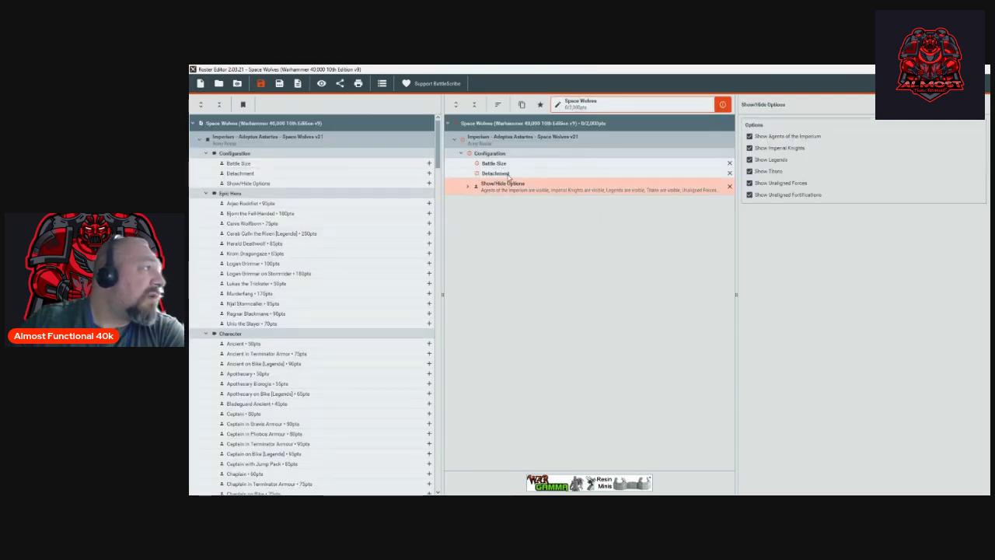
left_click(507, 174)
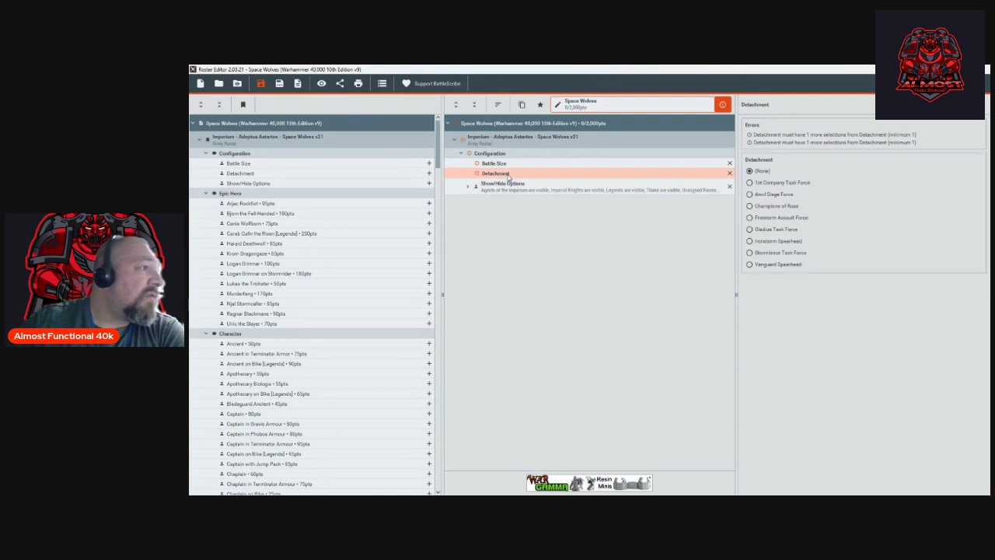
left_click(754, 253)
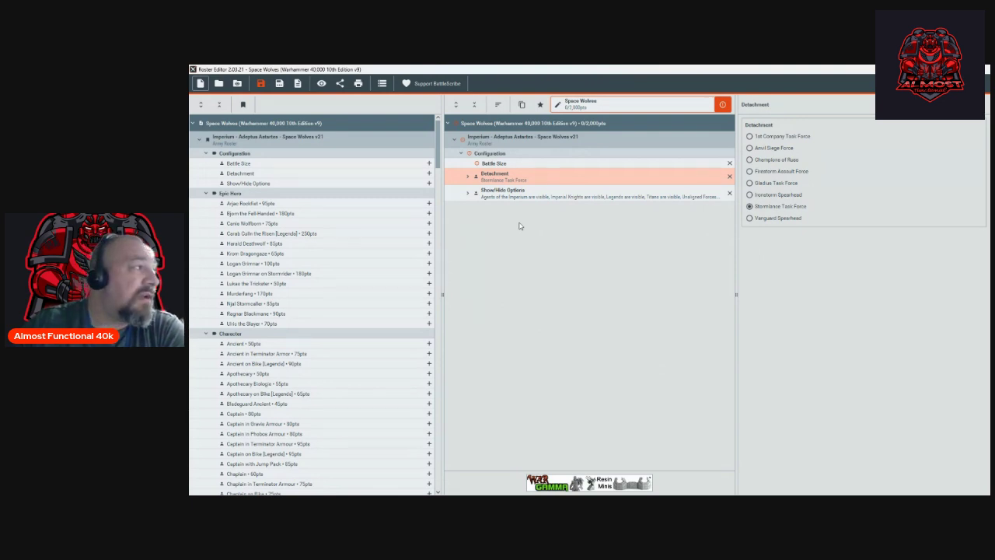
left_click(494, 164)
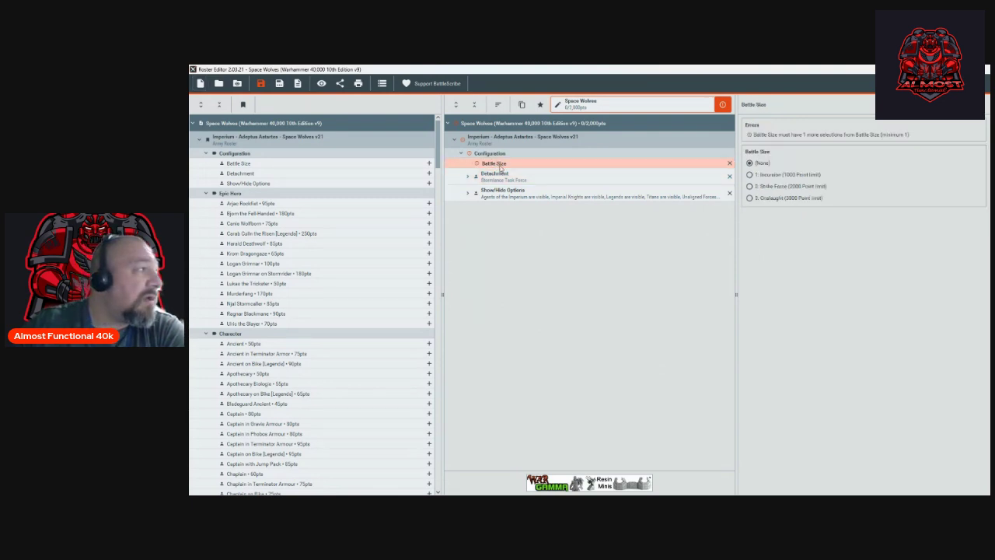
left_click(770, 187)
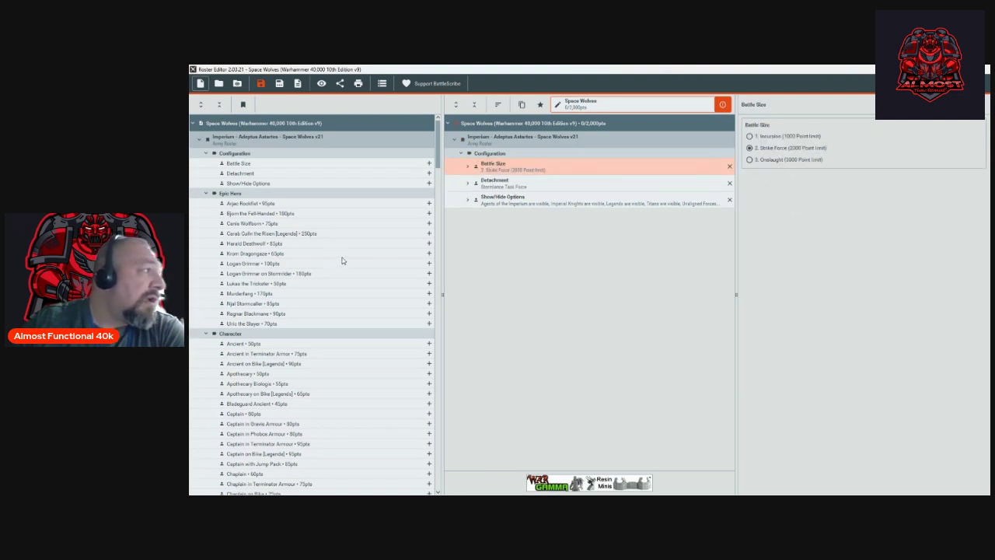
Add a Thunderwolf Cavalry unit from the Mounted category to the roster.
scroll(342, 260, "down", 10)
scroll(342, 260, "down", 4)
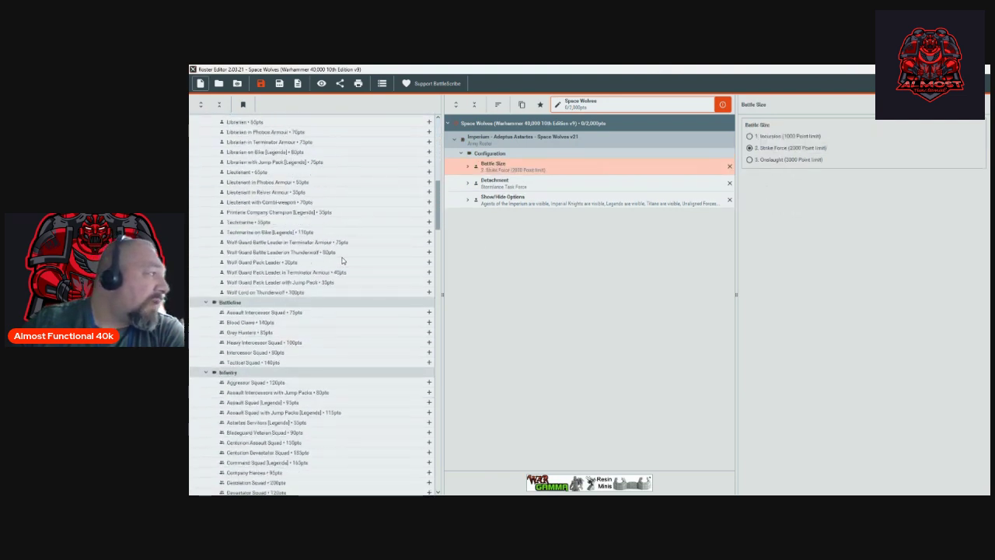
scroll(342, 260, "down", 13)
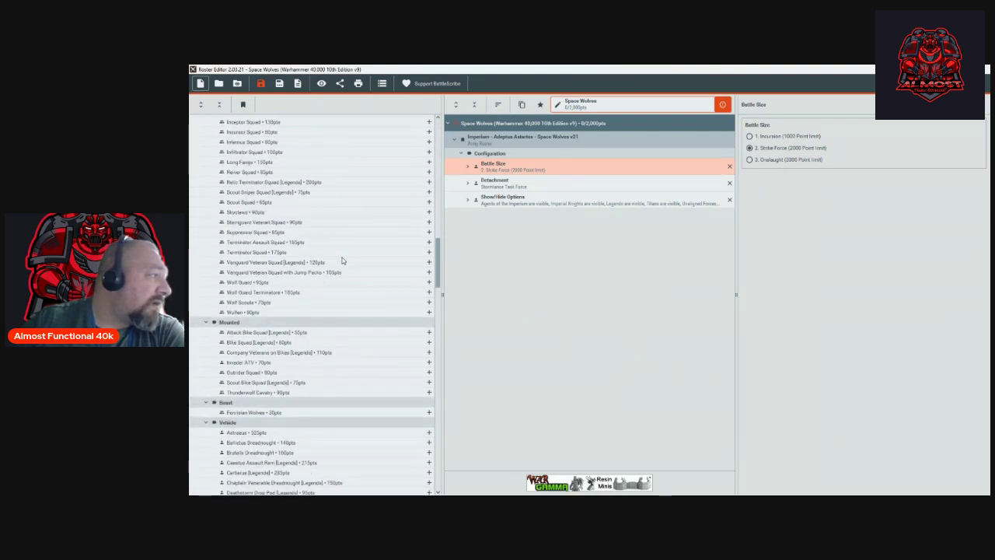
scroll(342, 260, "down", 3)
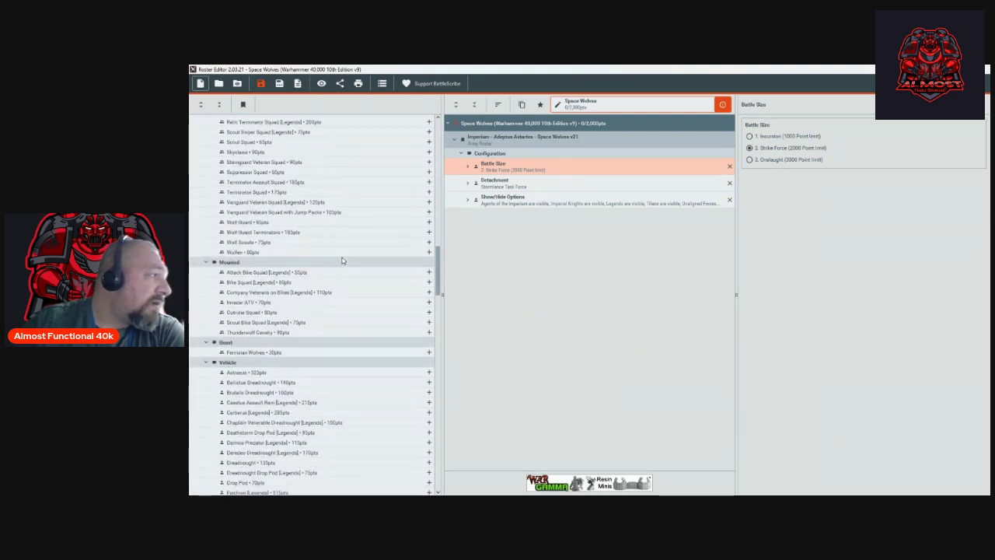
double_click(262, 333)
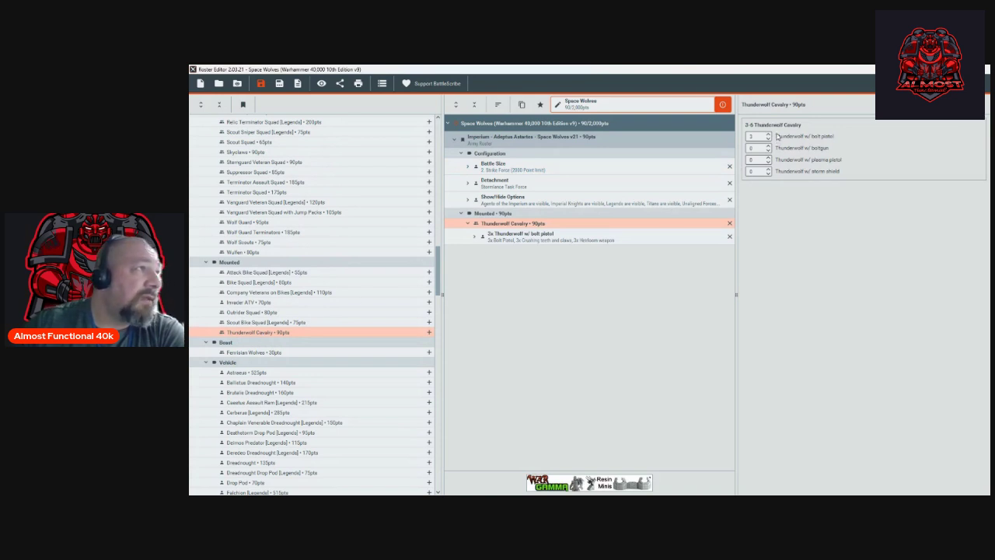
Reduce the cavalry's bolt pistol models to 0 and set its Thunderwolf w/ storm shield count to 6.
left_click(768, 141)
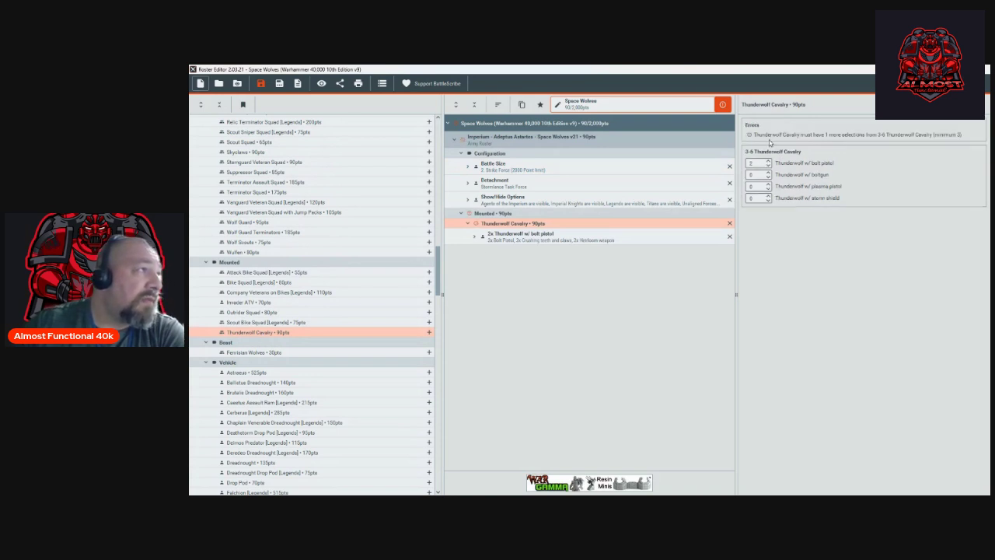
left_click(768, 166)
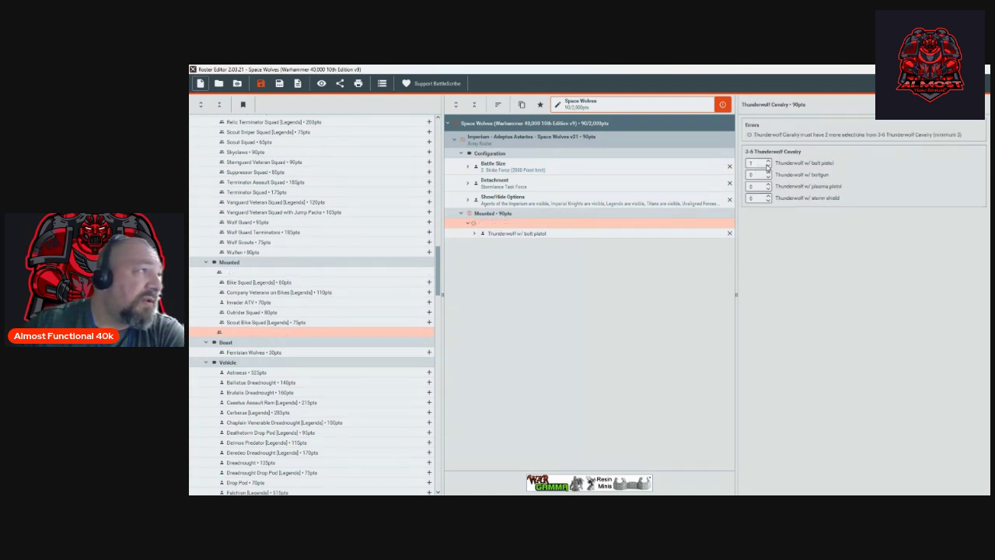
left_click(768, 167)
left_click(768, 197)
left_click(768, 197)
left_click(769, 197)
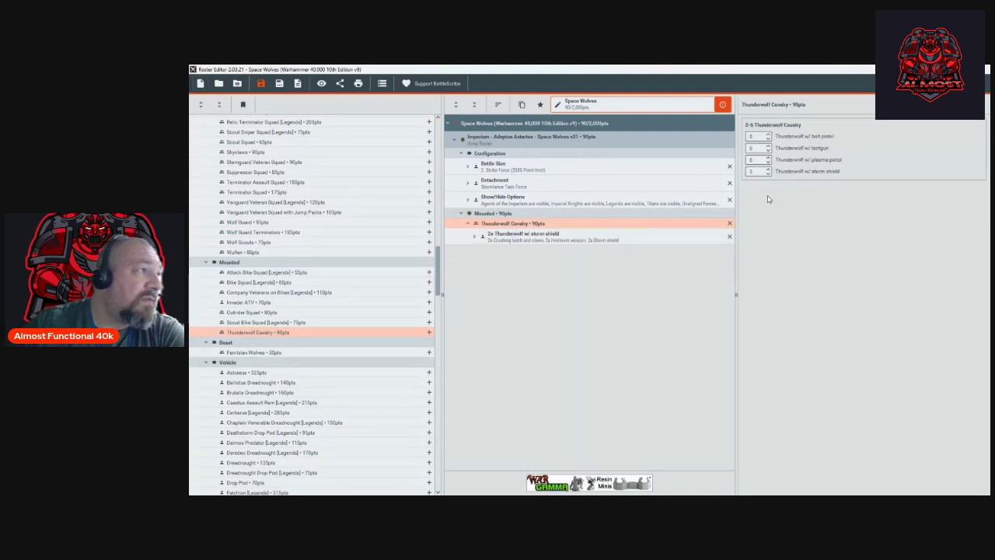
left_click(769, 168)
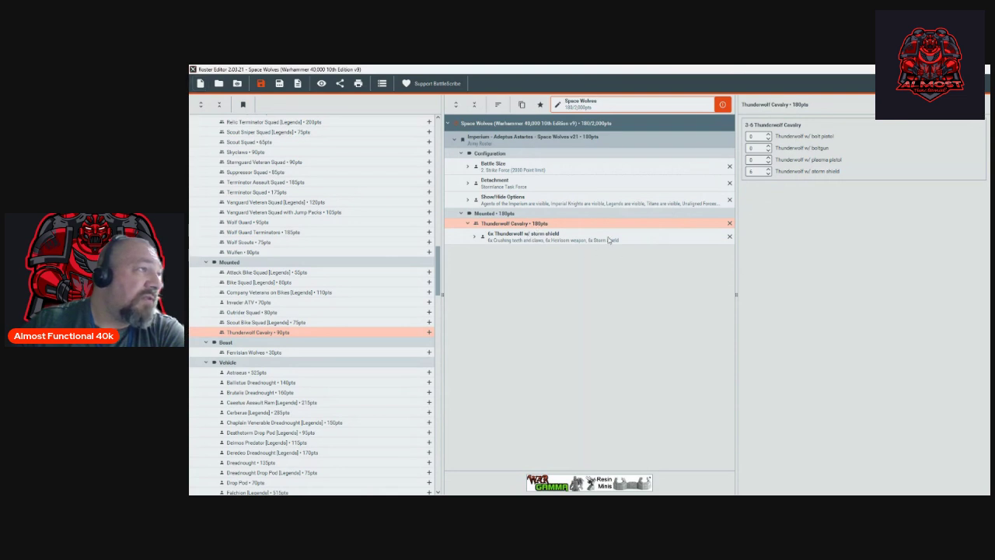
Duplicate the six-model Thunderwolf Cavalry unit in the roster.
left_click(605, 239)
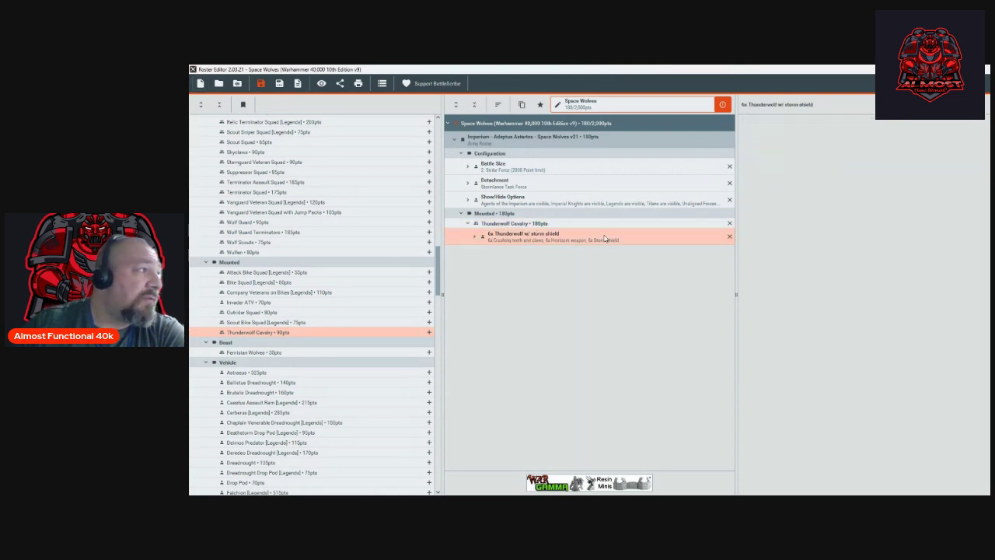
left_click(602, 225)
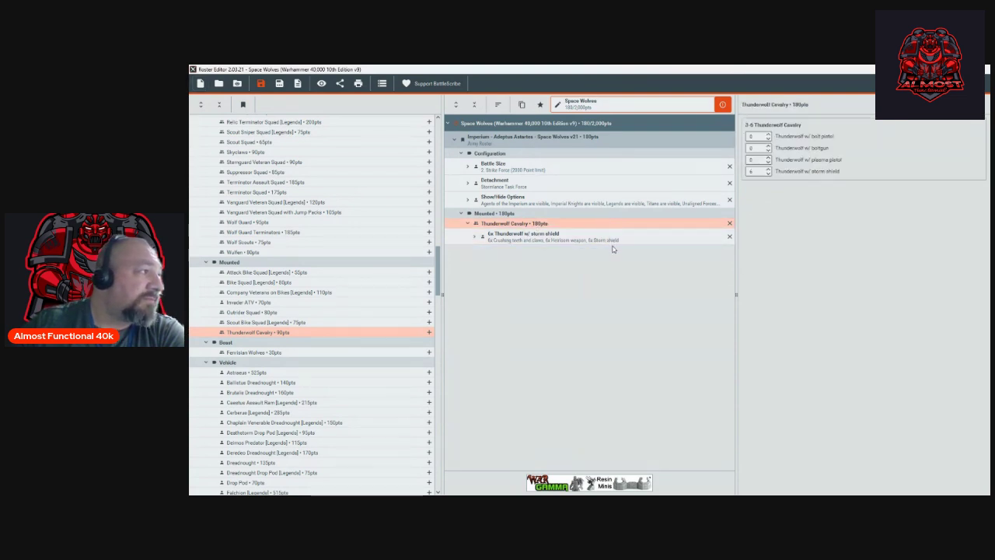
key("ctrl+d")
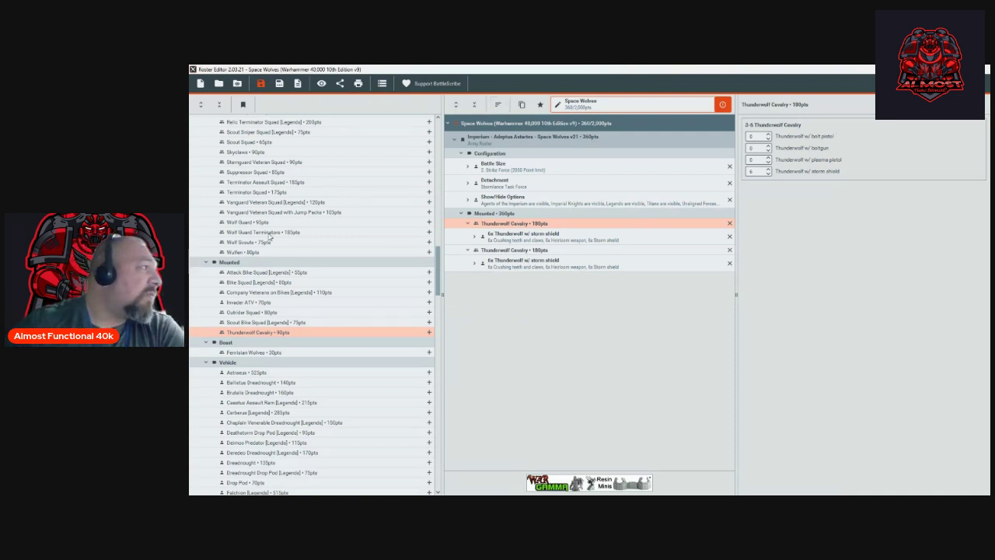
Add a Wolf Guard Battle Leader on Thunderwolf from the Character category.
scroll(270, 236, "up", 15)
scroll(270, 237, "up", 5)
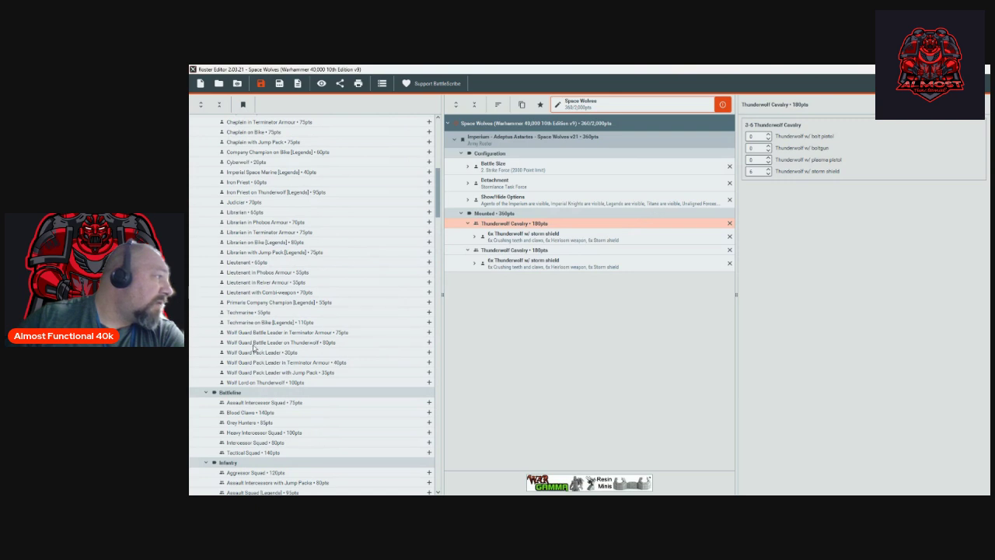
double_click(253, 343)
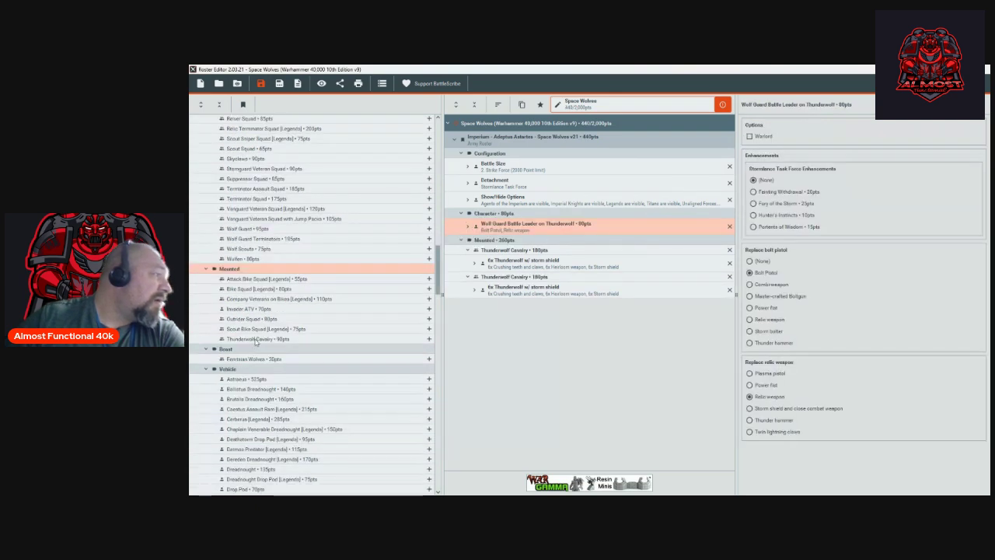
Add a Wolf Lord on Thunderwolf from the Character category.
scroll(239, 304, "up", 8)
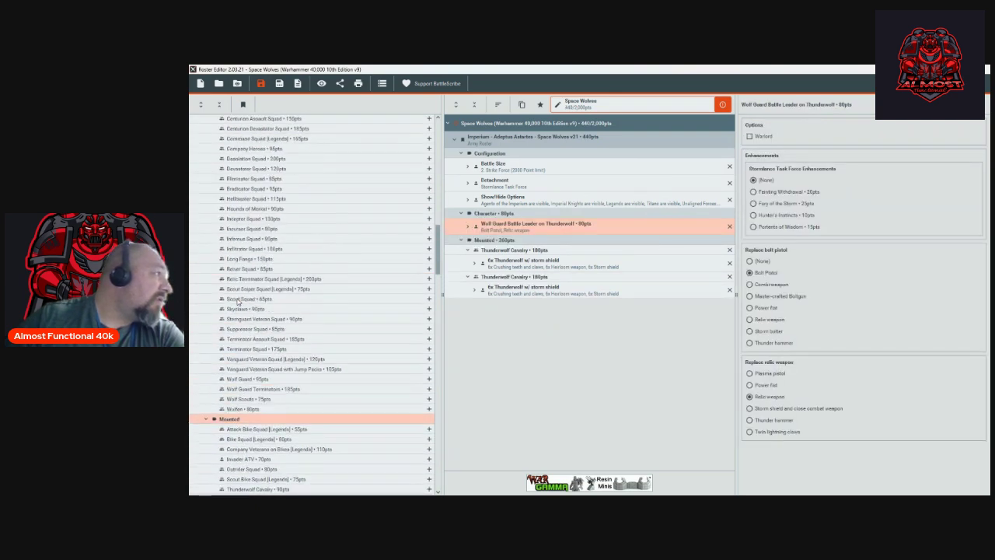
scroll(237, 304, "up", 12)
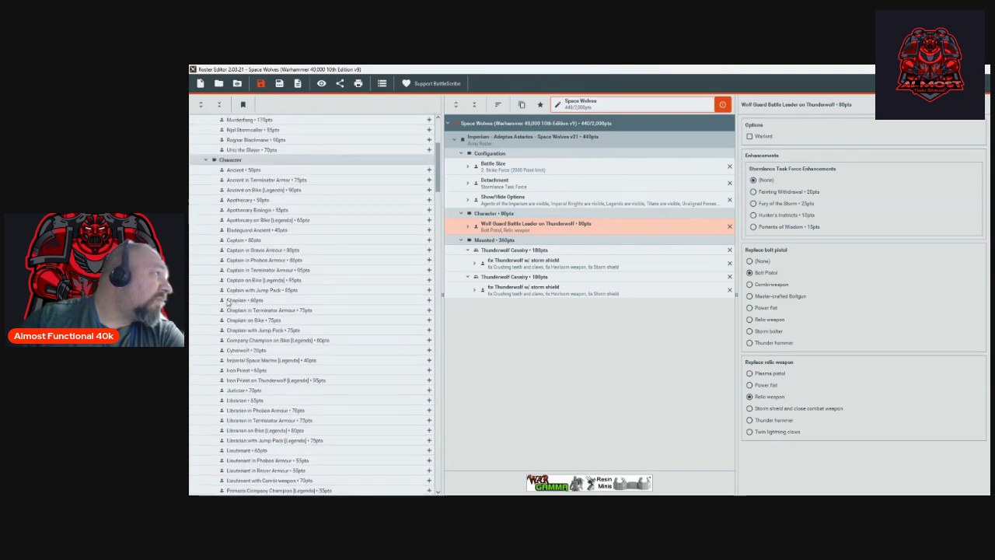
scroll(228, 301, "up", 5)
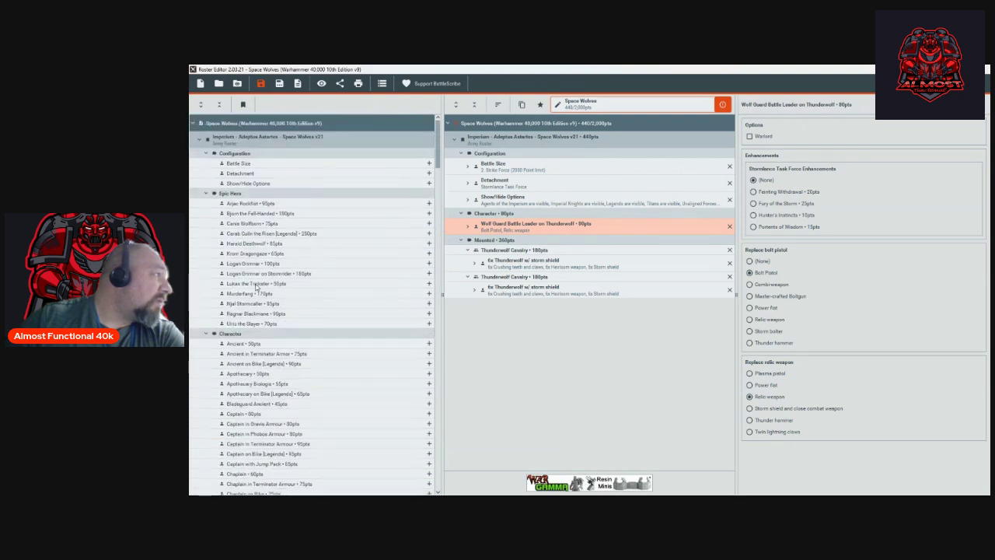
scroll(253, 299, "down", 6)
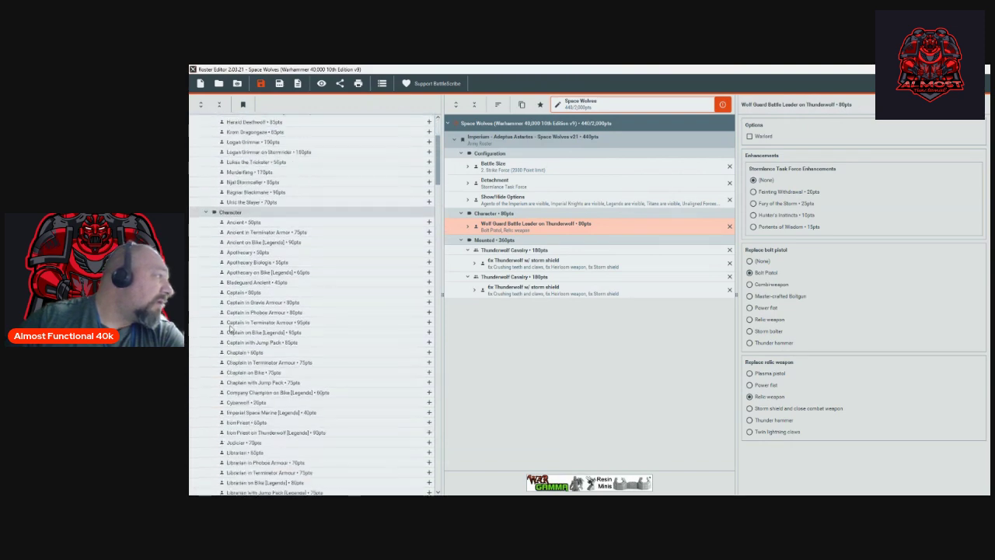
scroll(230, 329, "down", 4)
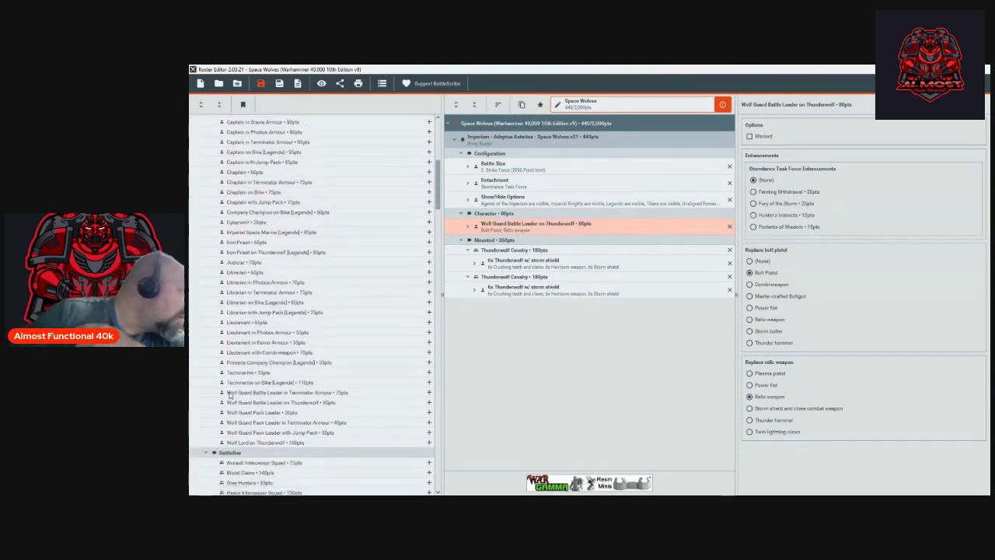
double_click(249, 442)
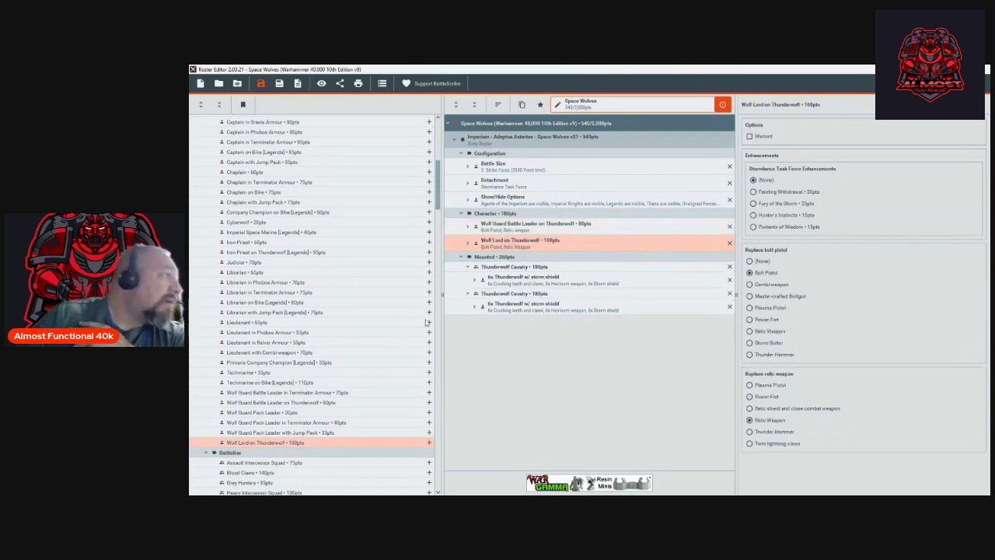
Equip the Wolf Guard Battle Leader with a storm shield and close combat weapon, replacing the bolt pistol with a thunder hammer.
left_click(541, 226)
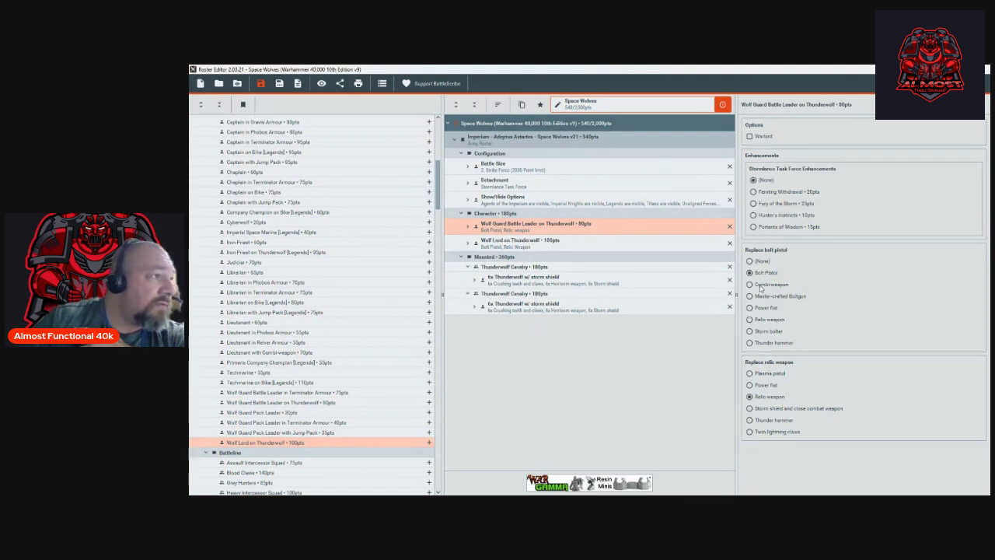
left_click(749, 408)
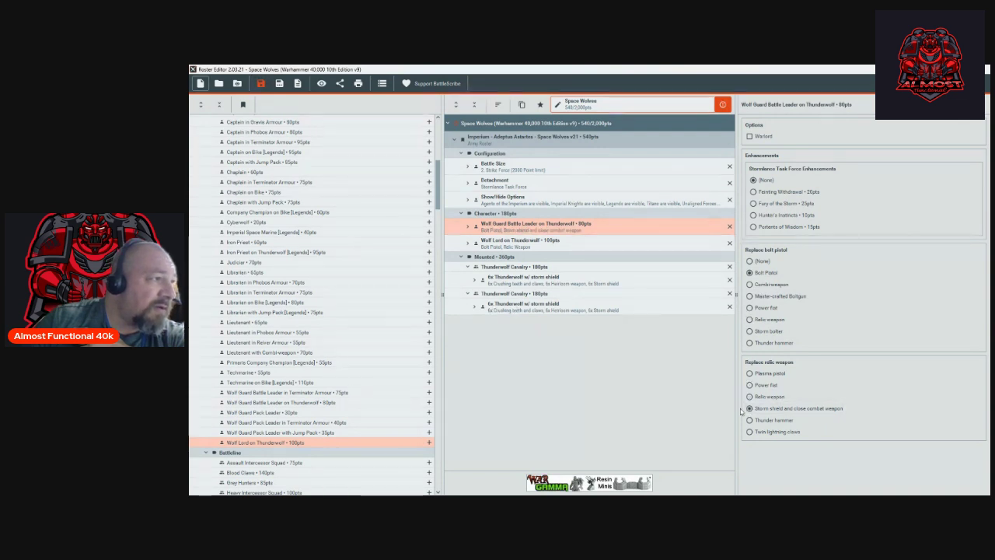
left_click(749, 342)
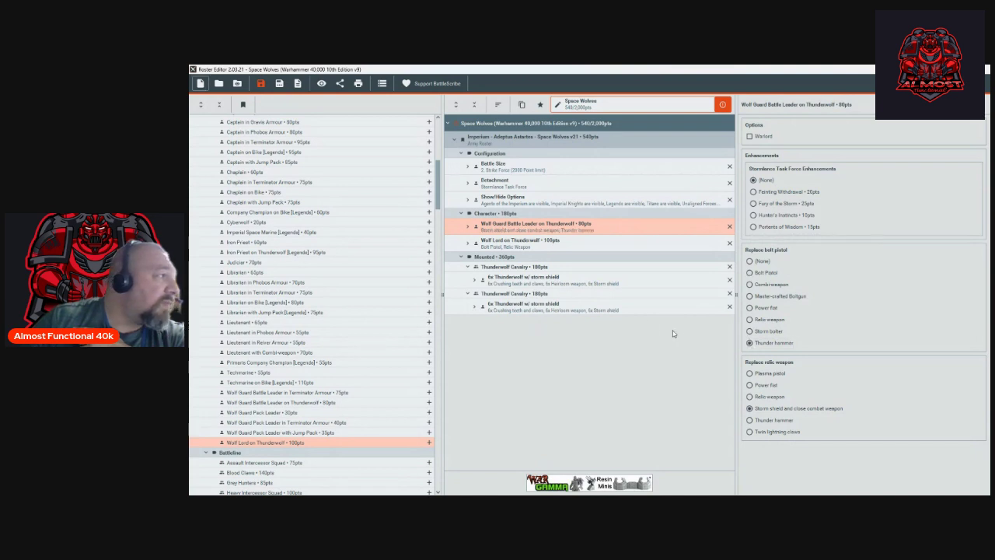
Equip the Wolf Lord with a relic shield and close combat weapon, replacing the bolt pistol with a Thunder Hammer.
left_click(541, 246)
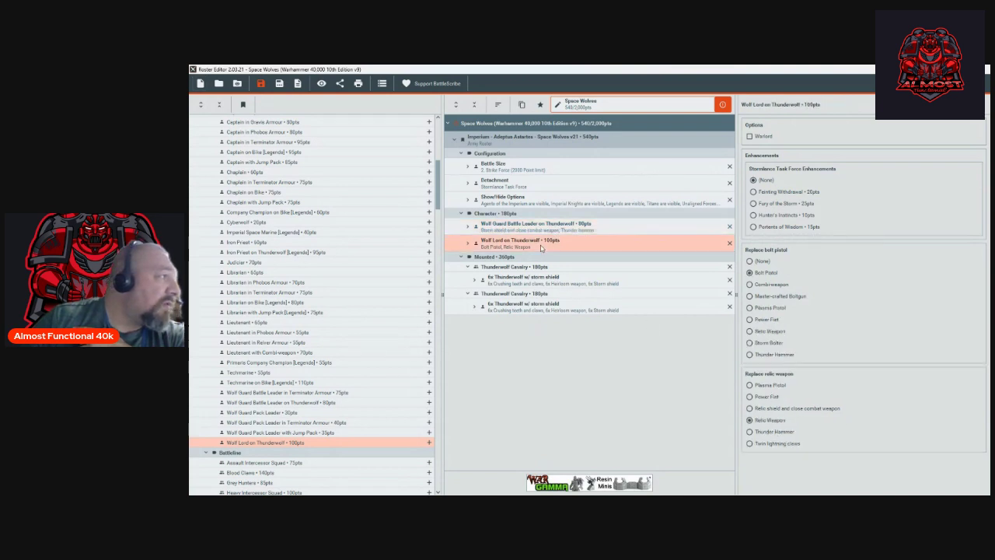
left_click(751, 409)
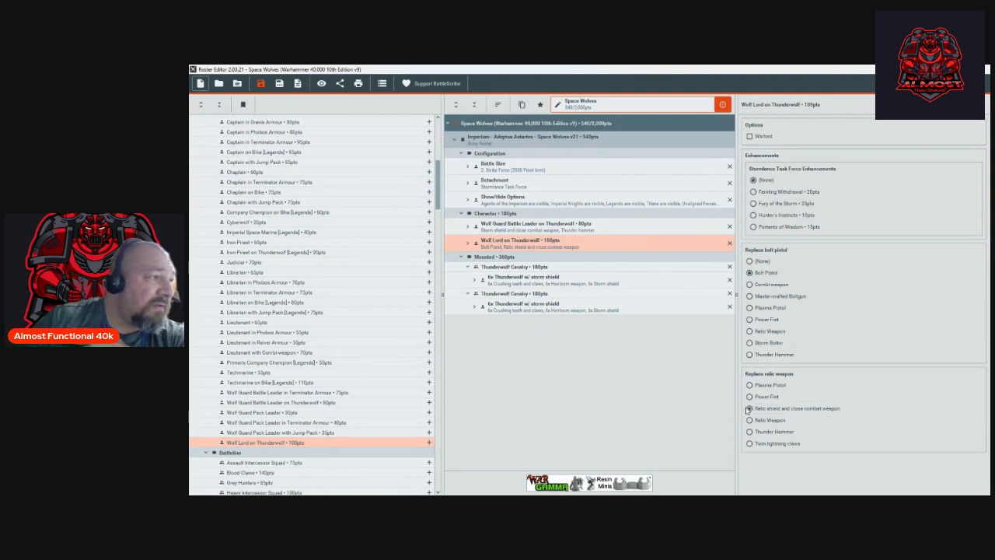
left_click(750, 354)
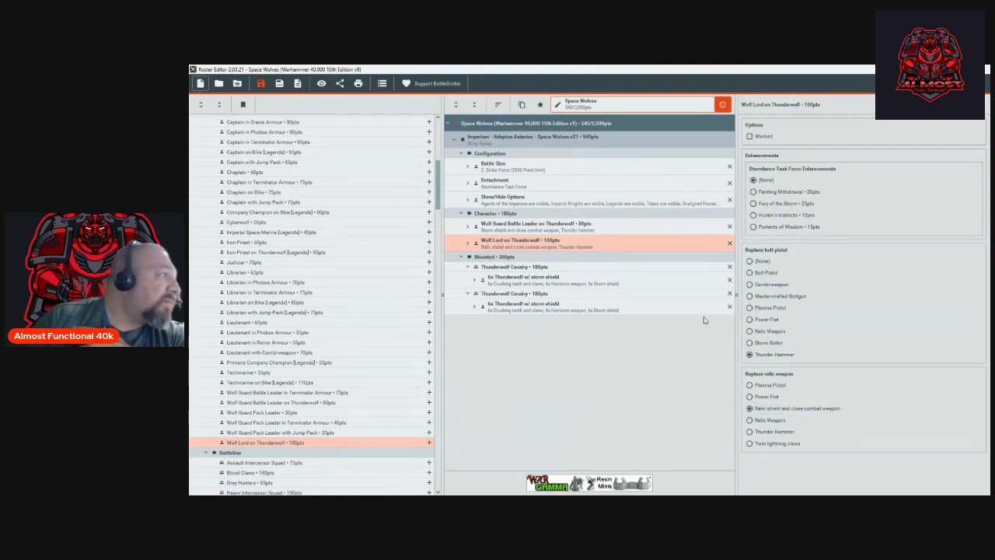
Duplicate both the Wolf Guard Battle Leader on Thunderwolf and the Wolf Lord on Thunderwolf with their wargear.
left_click(573, 224)
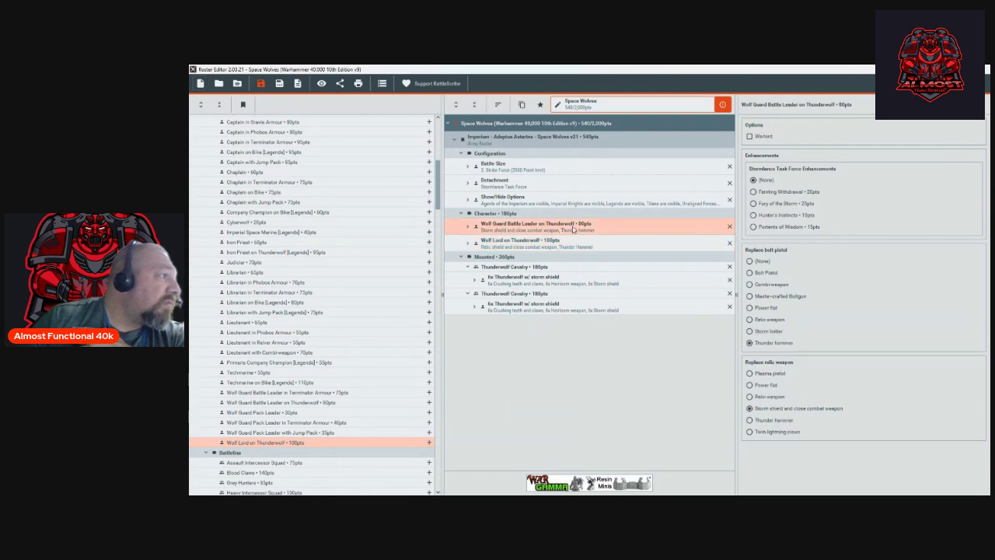
key("ctrl+d")
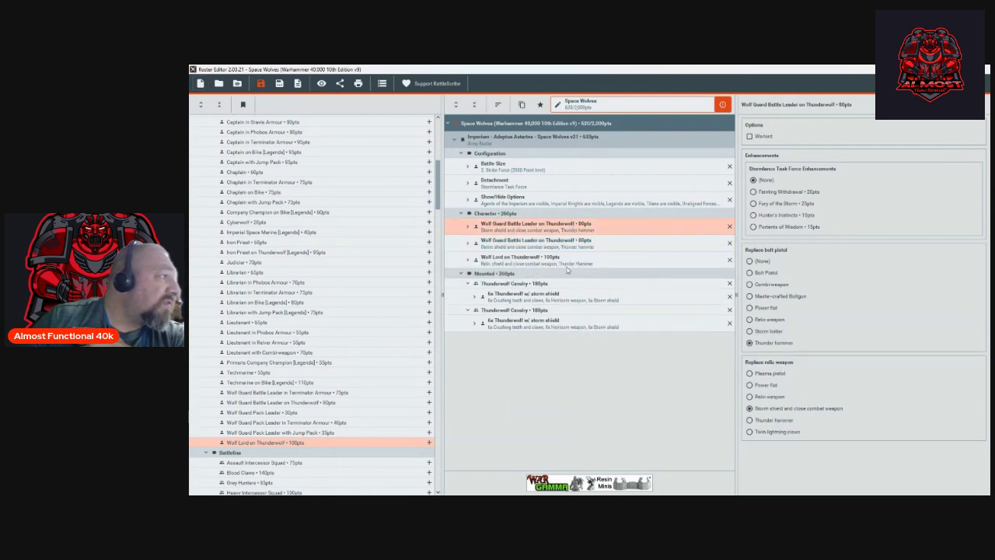
left_click(567, 263)
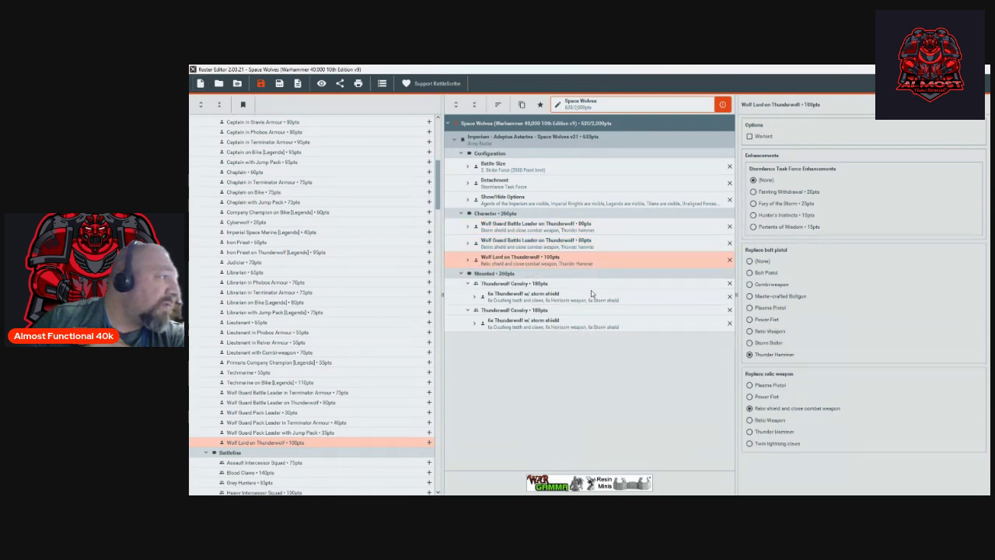
key("ctrl+d")
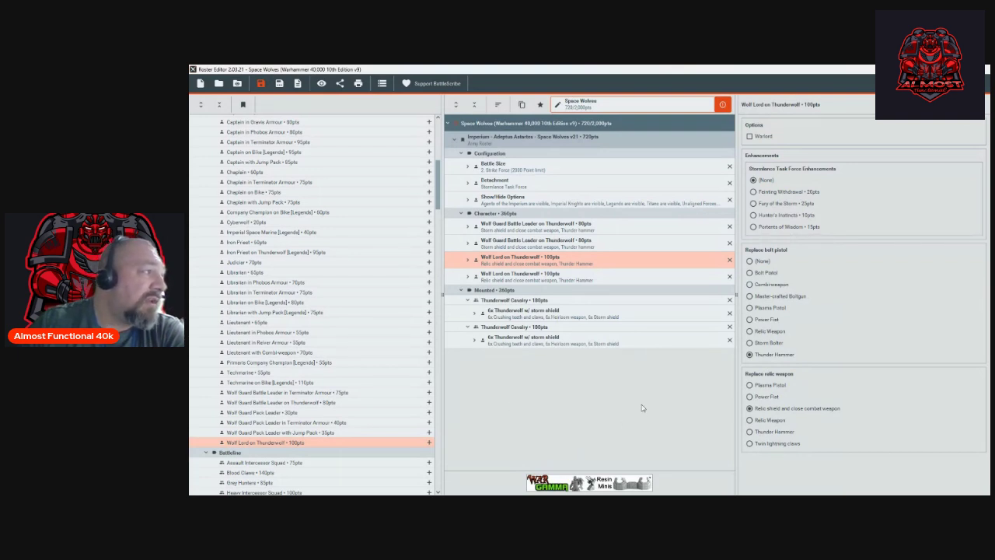
Add an Infiltrator Squad from the Infantry category and give it the Helix Gauntlet option.
scroll(269, 335, "down", 3)
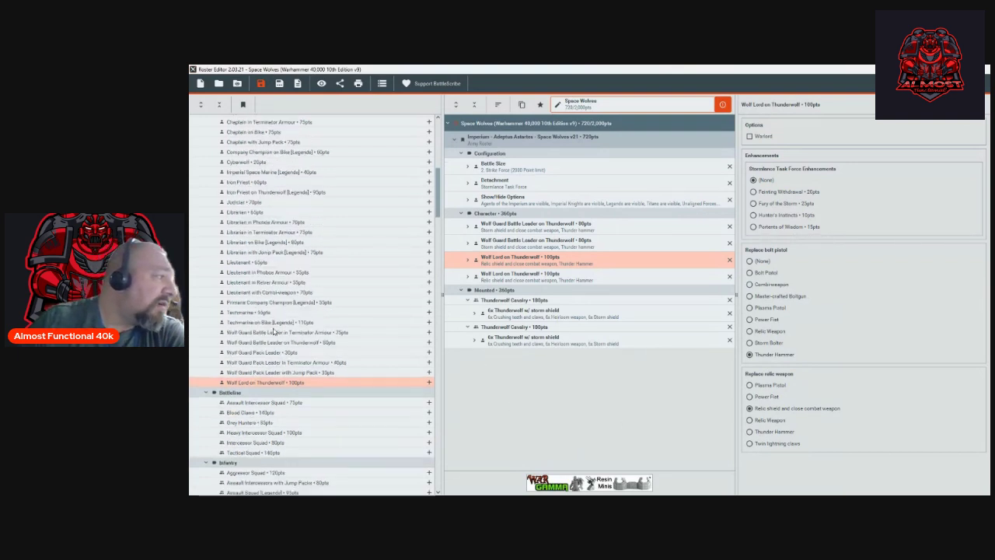
scroll(273, 330, "down", 5)
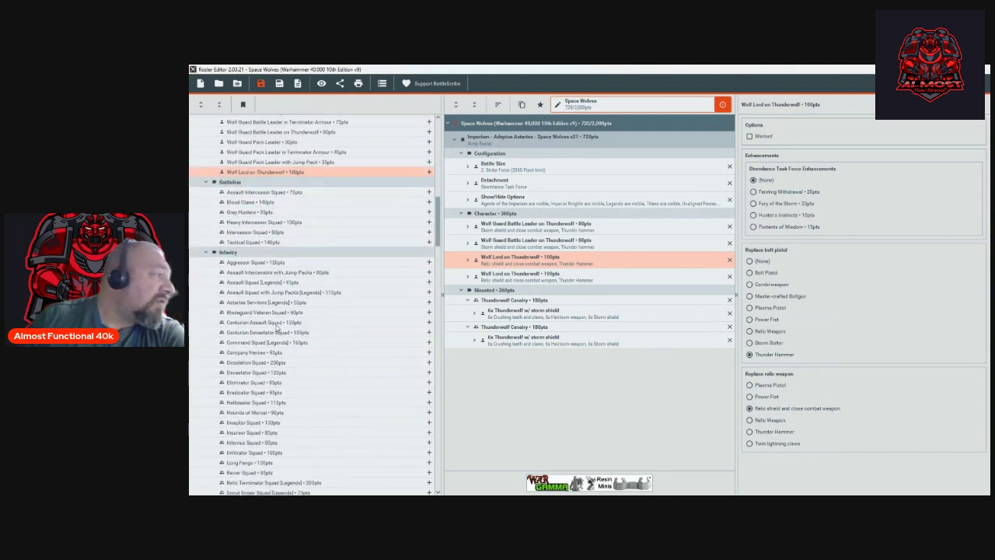
scroll(277, 328, "down", 1)
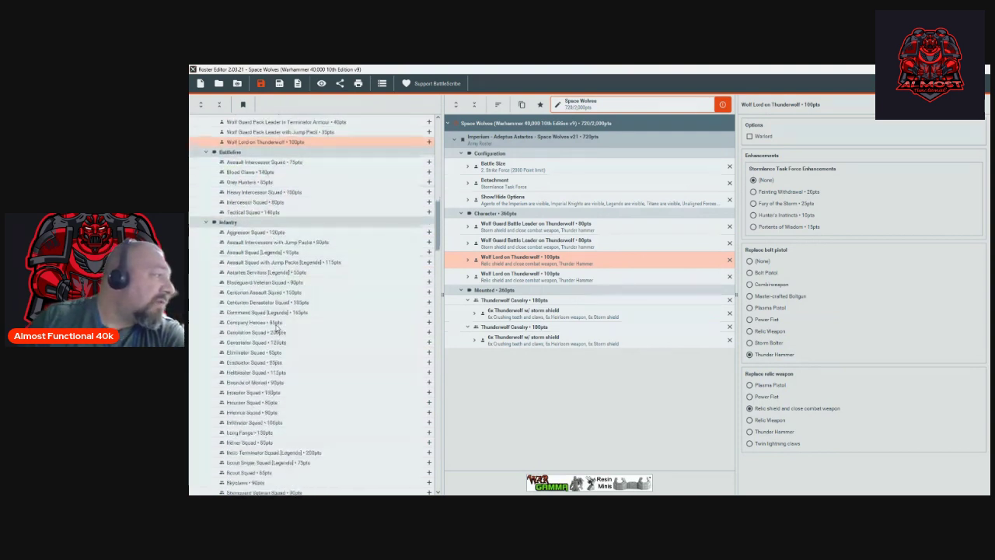
double_click(279, 424)
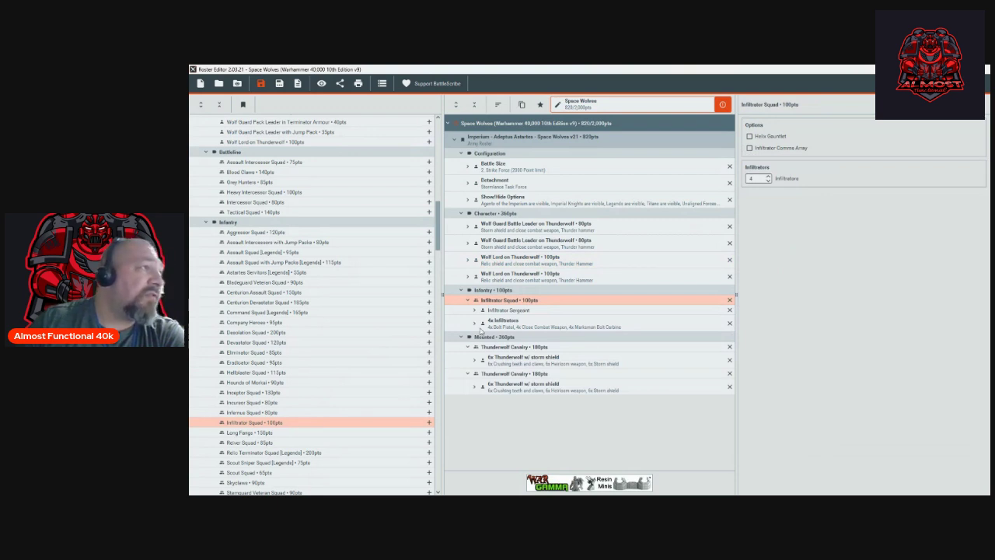
left_click(750, 136)
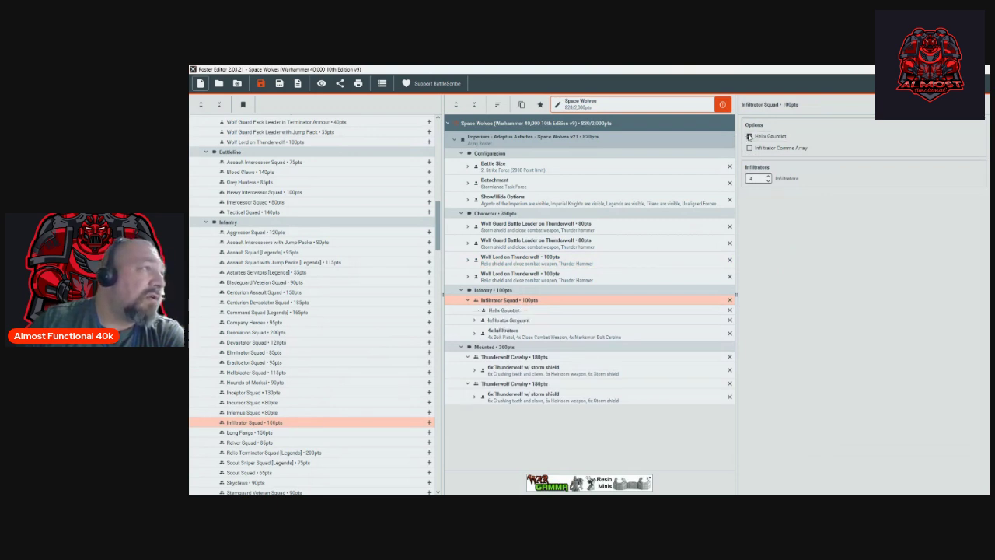
left_click(539, 322)
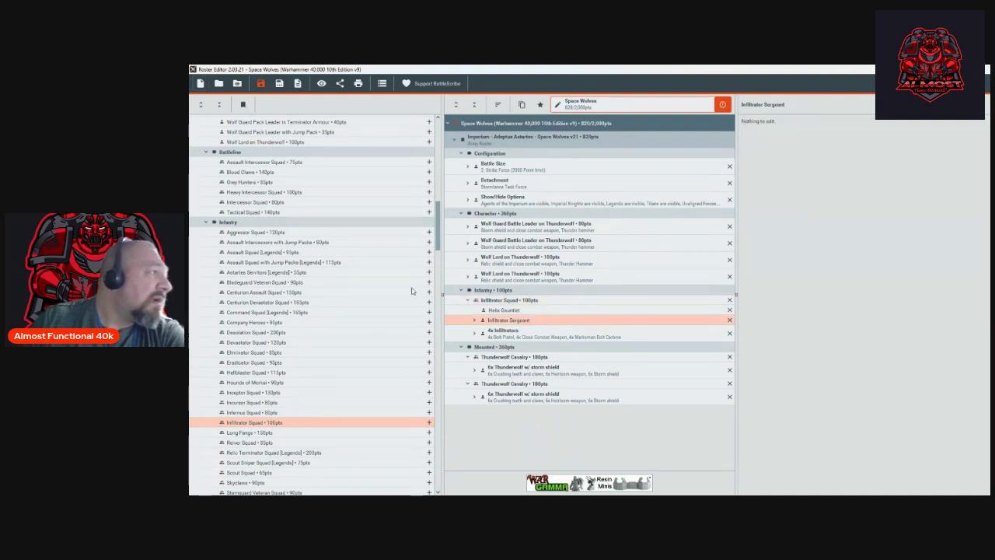
Add a Librarian in Phobos Armour from the Character category.
scroll(412, 289, "up", 12)
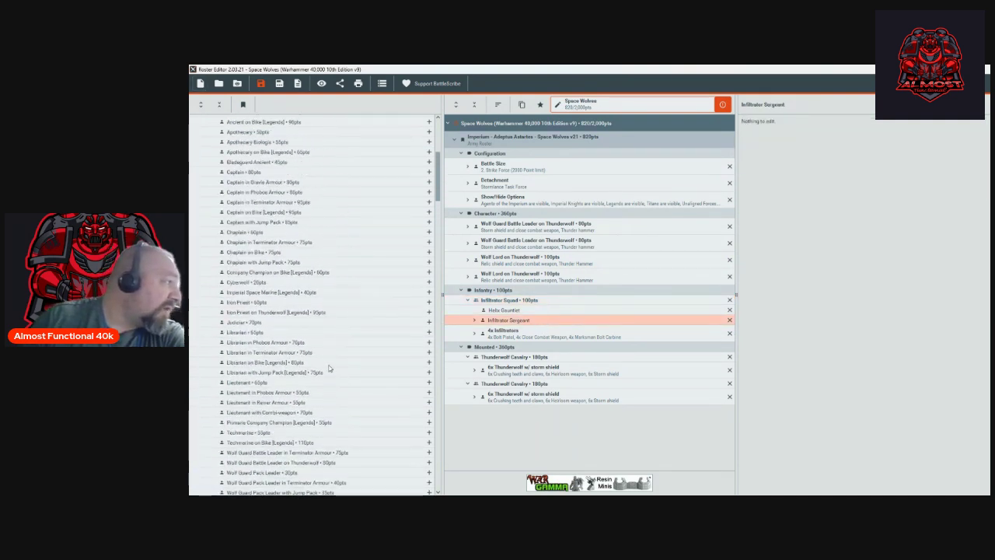
scroll(329, 369, "down", 2)
scroll(329, 369, "up", 2)
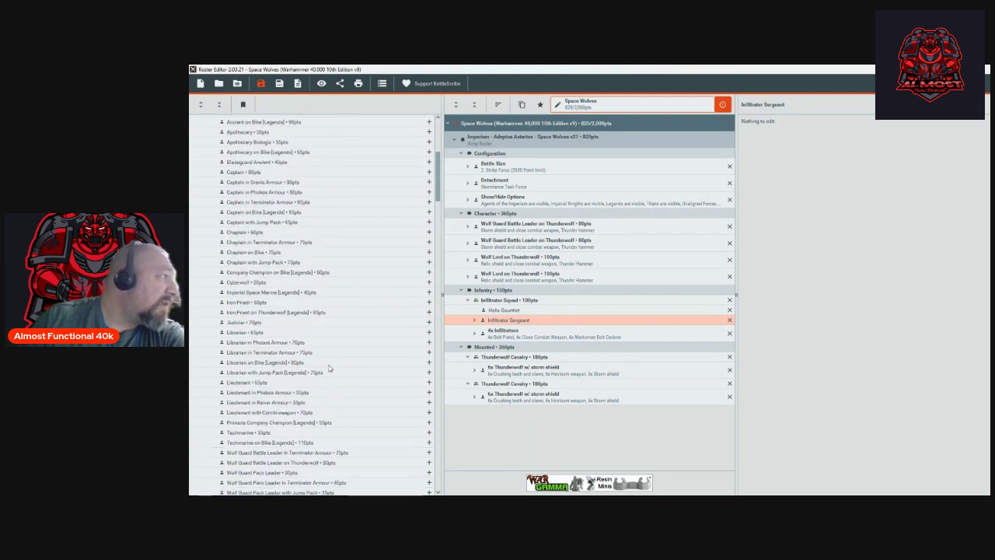
double_click(269, 342)
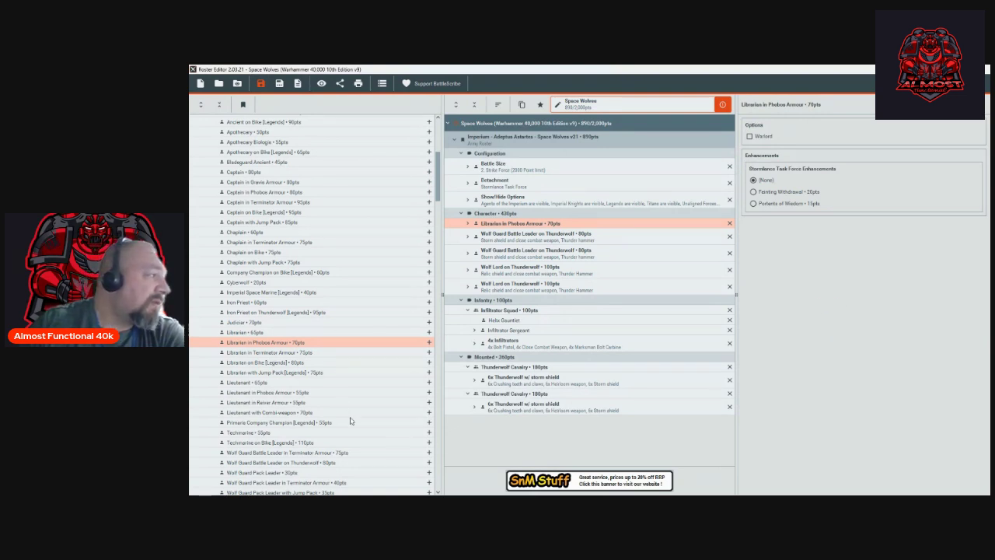
Add the Epic Heroes Ragnar Blackmane and Logan Grimnar (the 100-point version on foot).
scroll(350, 421, "up", 8)
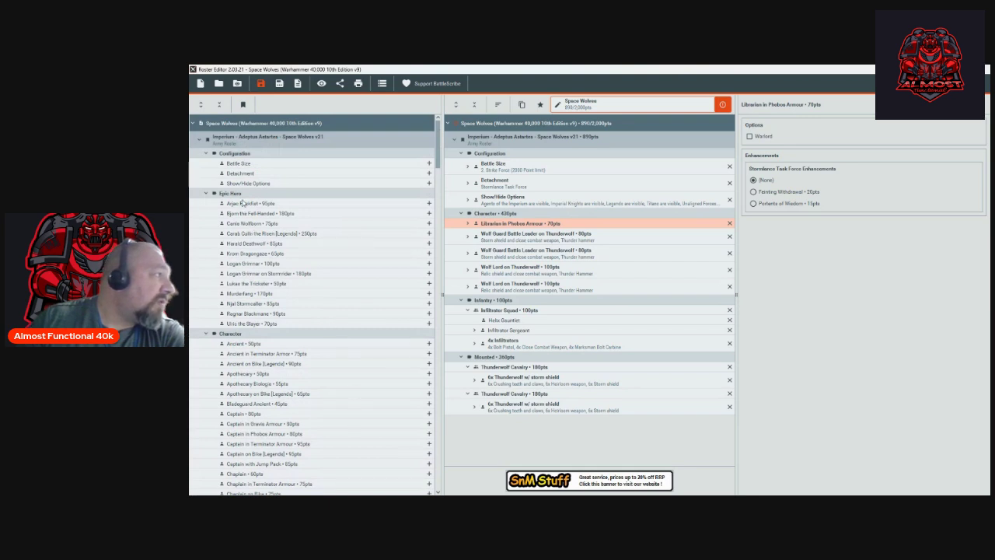
left_click(266, 315)
double_click(267, 316)
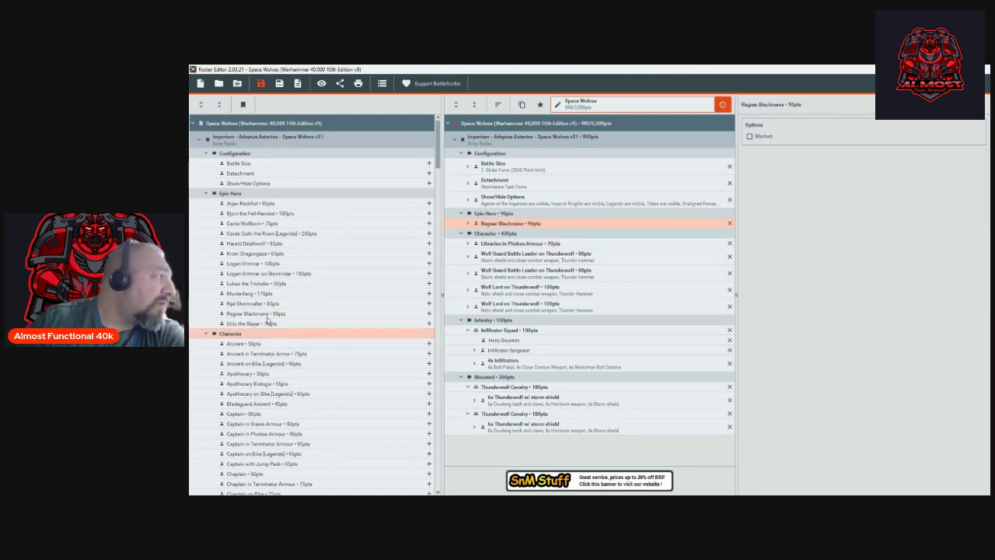
double_click(254, 265)
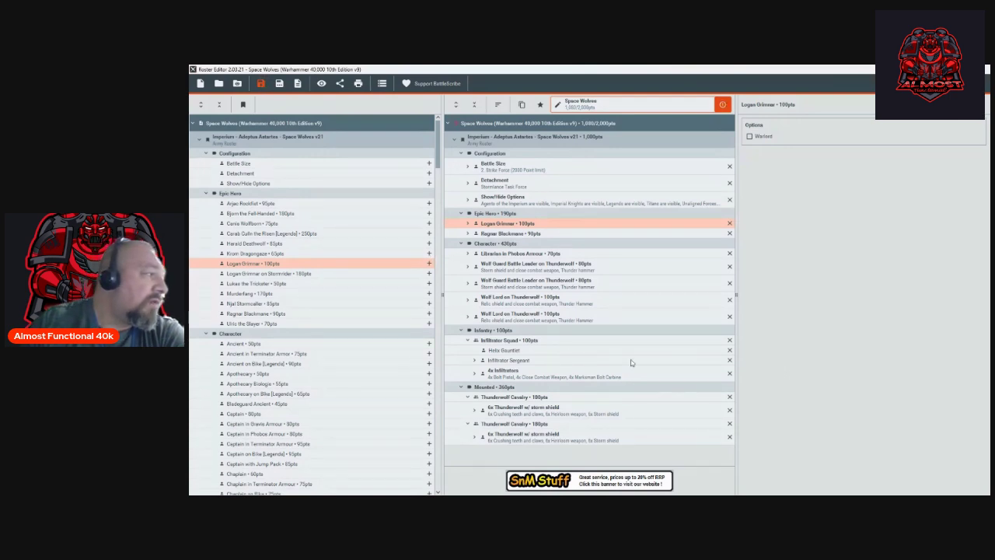
Add a Bladeguard Veteran Squad from the Infantry category.
scroll(374, 365, "down", 3)
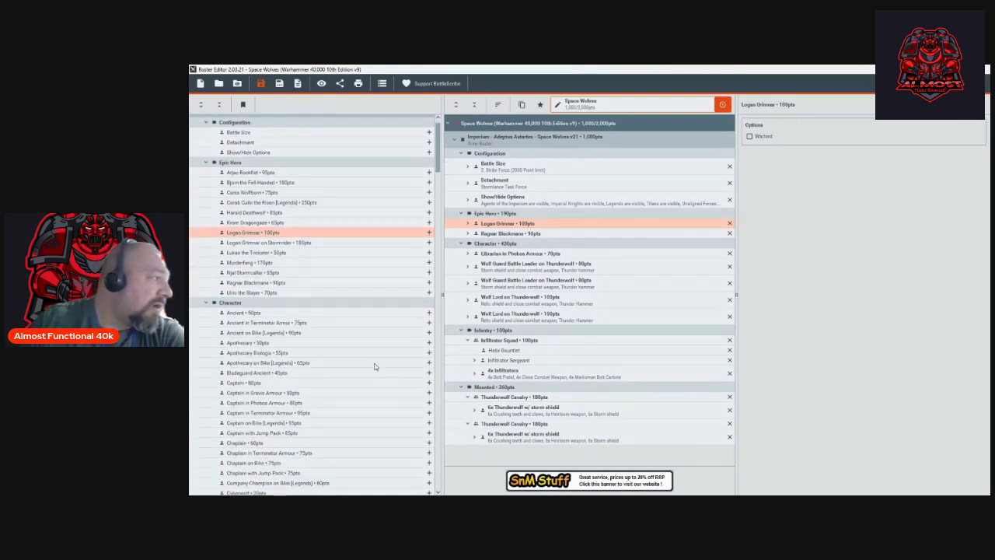
scroll(374, 367, "down", 1)
scroll(374, 366, "down", 1)
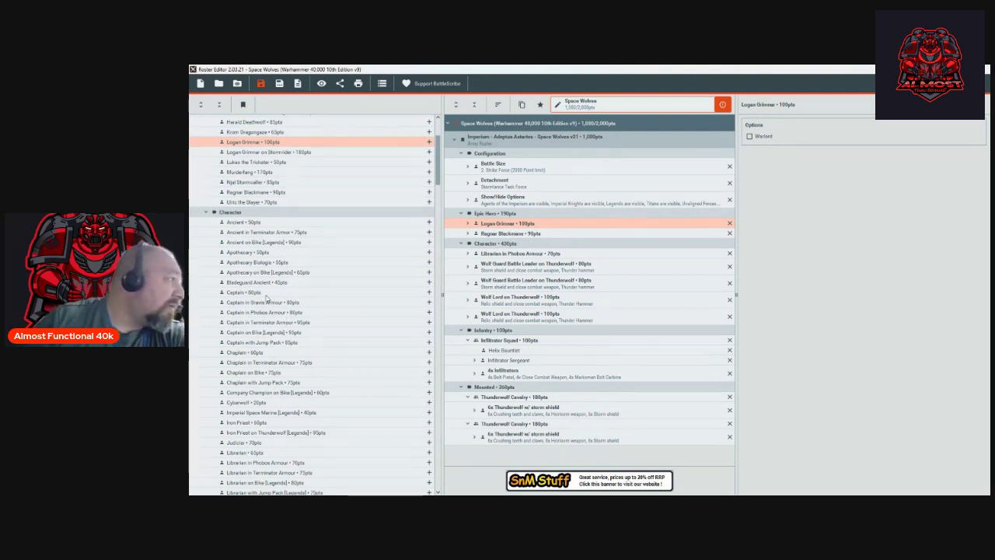
scroll(254, 286, "down", 15)
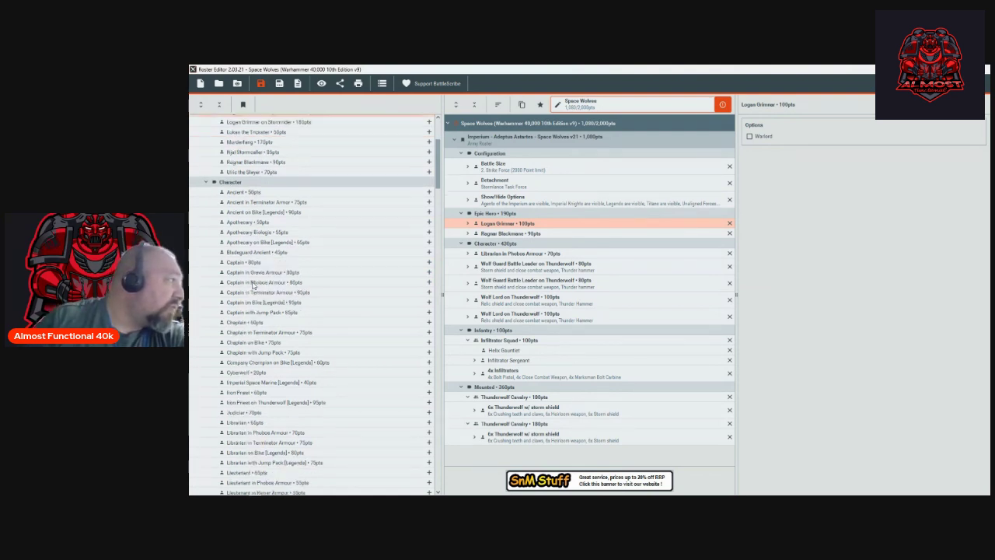
scroll(253, 286, "down", 3)
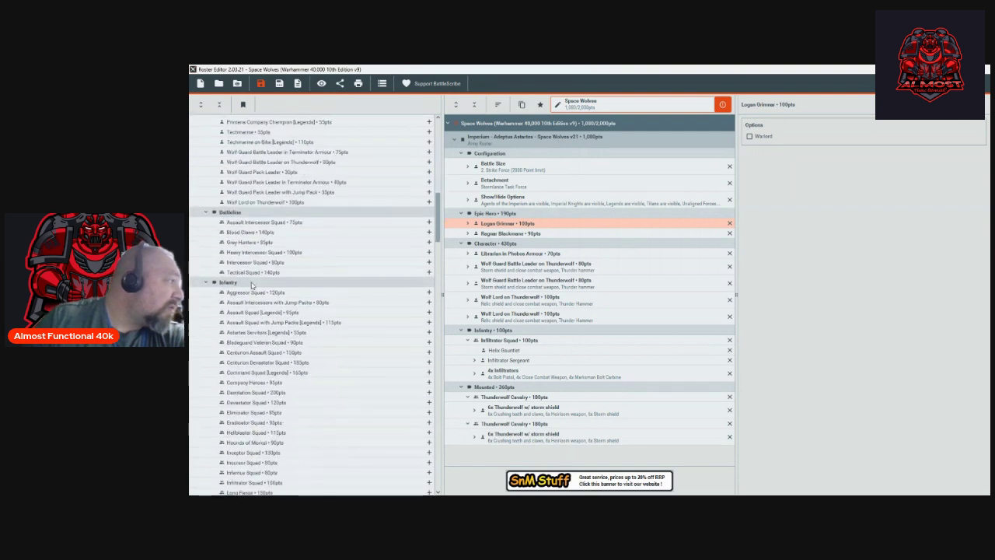
left_click(251, 284)
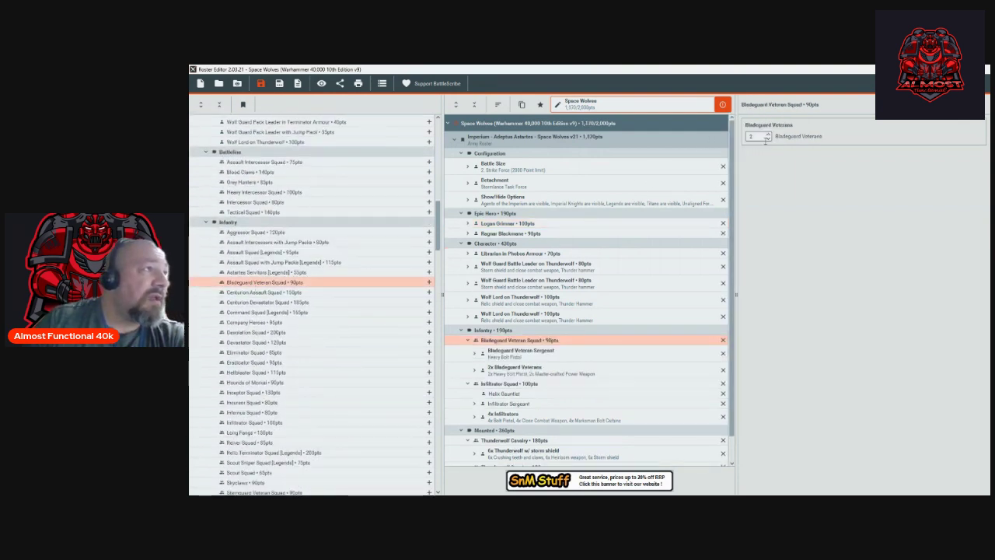
Set the squad's Bladeguard Veterans count to 5 and open the Bladeguard Veteran Sergeant's pistol options.
left_click(769, 135)
left_click(768, 134)
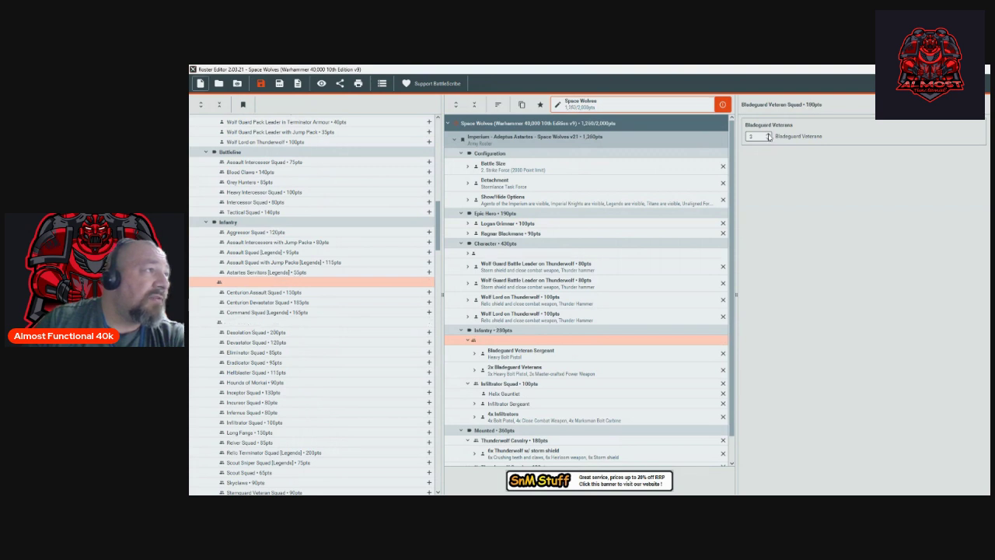
left_click(768, 134)
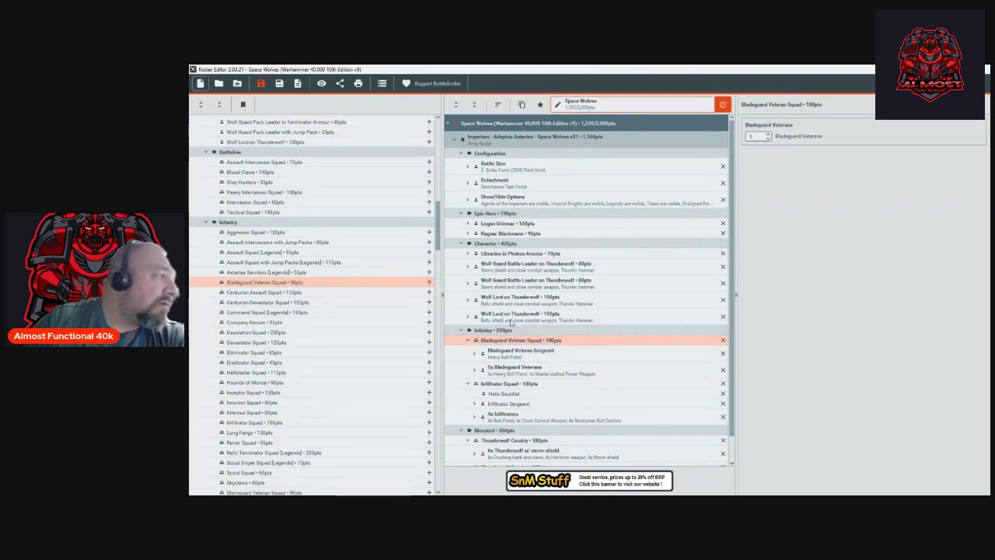
scroll(509, 323, "down", 1)
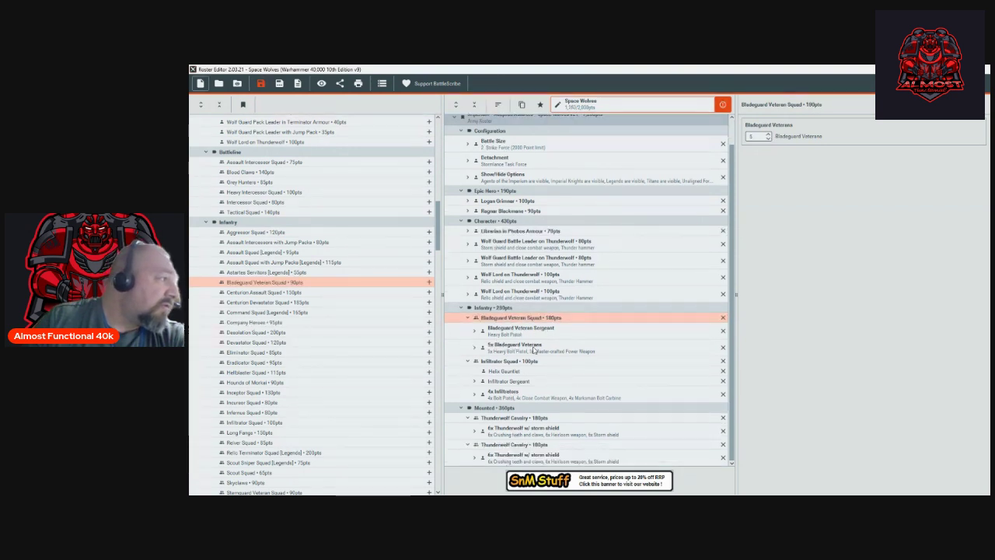
left_click(542, 332)
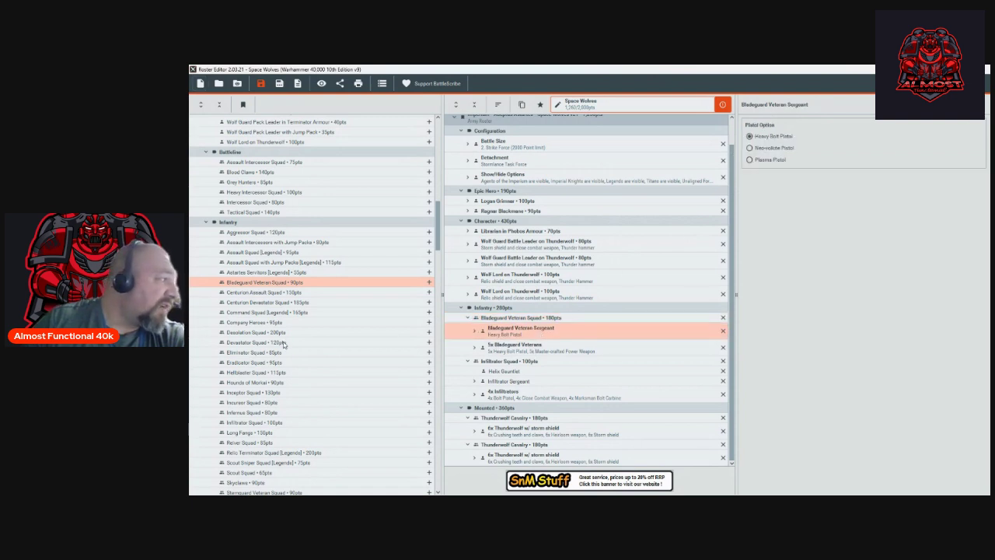
Add a Wolf Guard Terminators squad and equip its first Terminator with a thunder hammer and storm shield instead of the power fist and storm bolter.
scroll(302, 372, "down", 6)
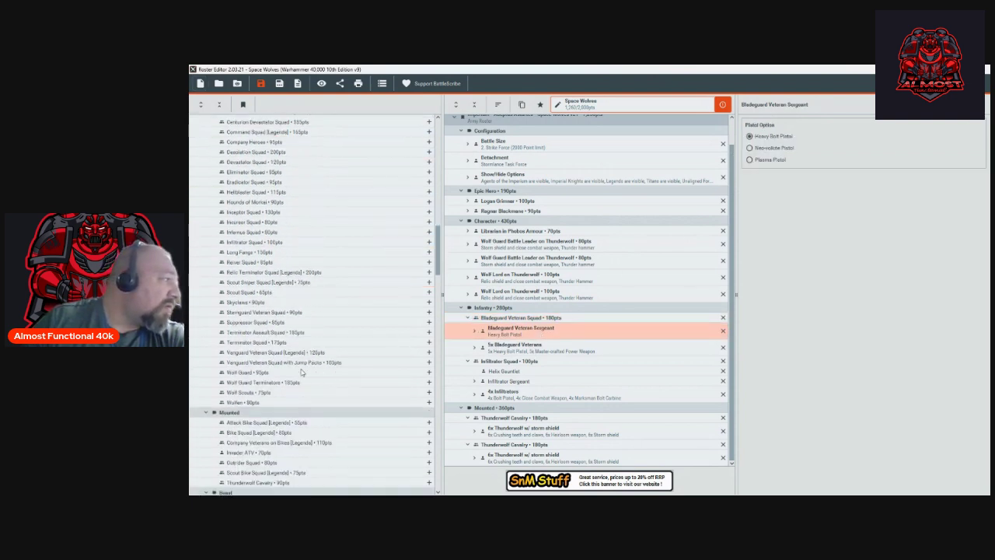
left_click(264, 383)
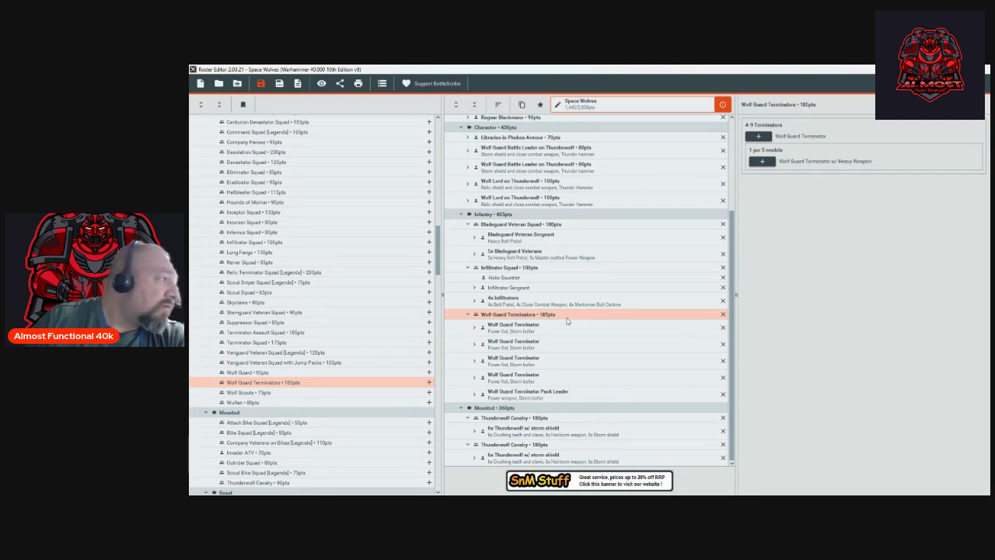
left_click(543, 326)
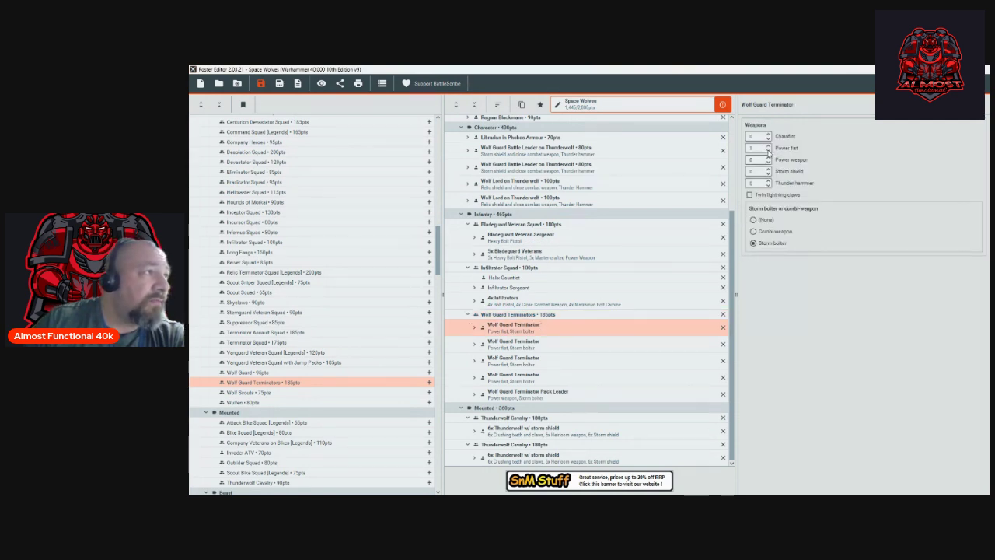
left_click(768, 152)
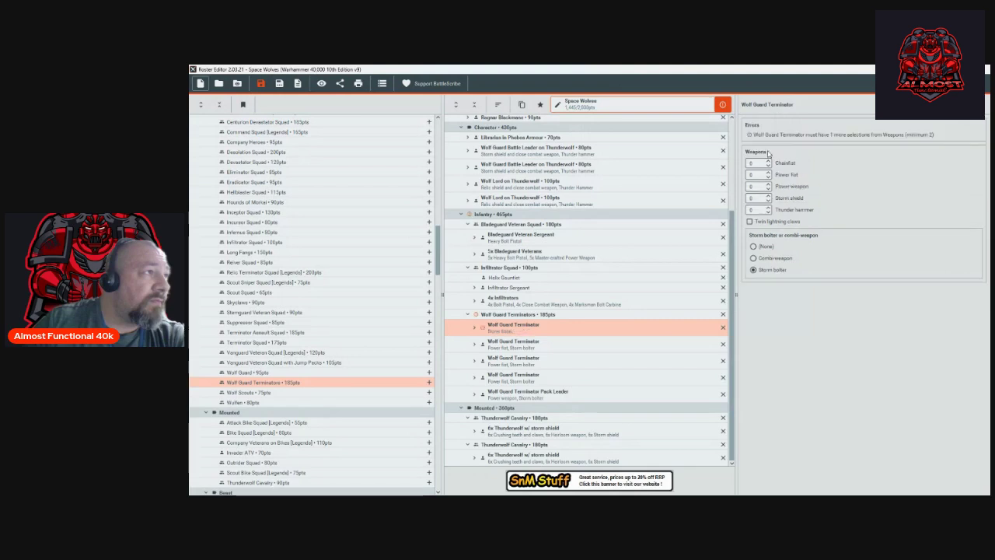
left_click(769, 207)
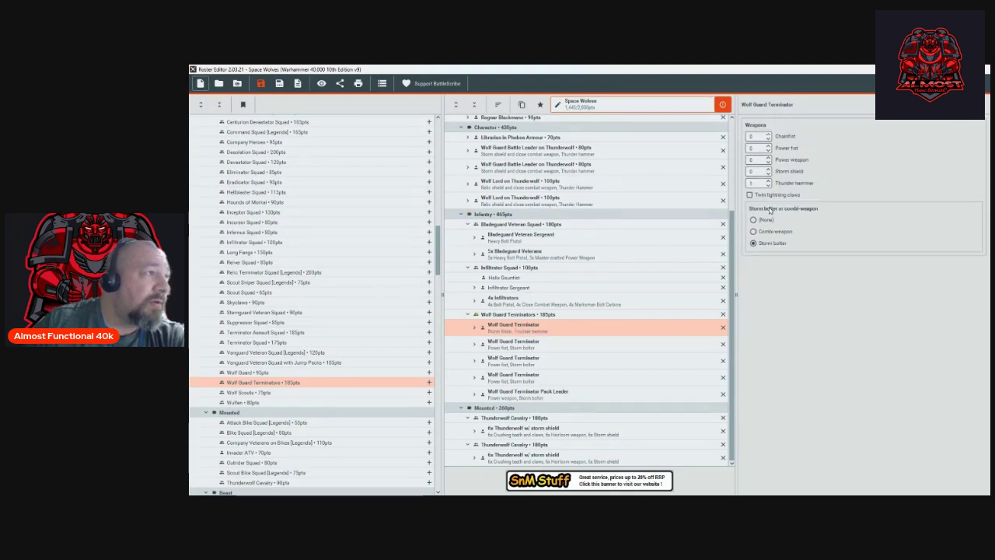
left_click(768, 169)
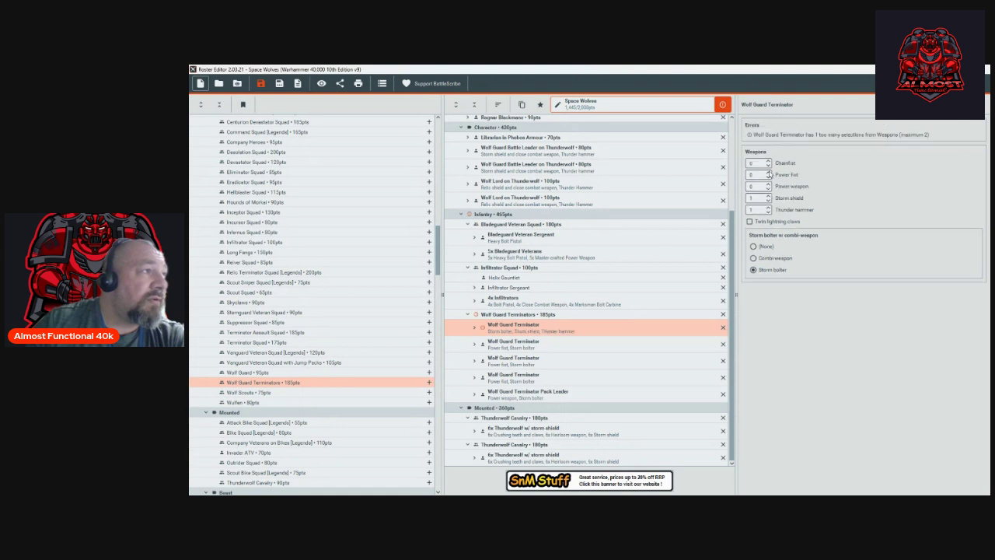
left_click(752, 246)
Replace the second Wolf Guard Terminator's storm bolter and power fist with a storm shield and thunder hammer.
left_click(547, 347)
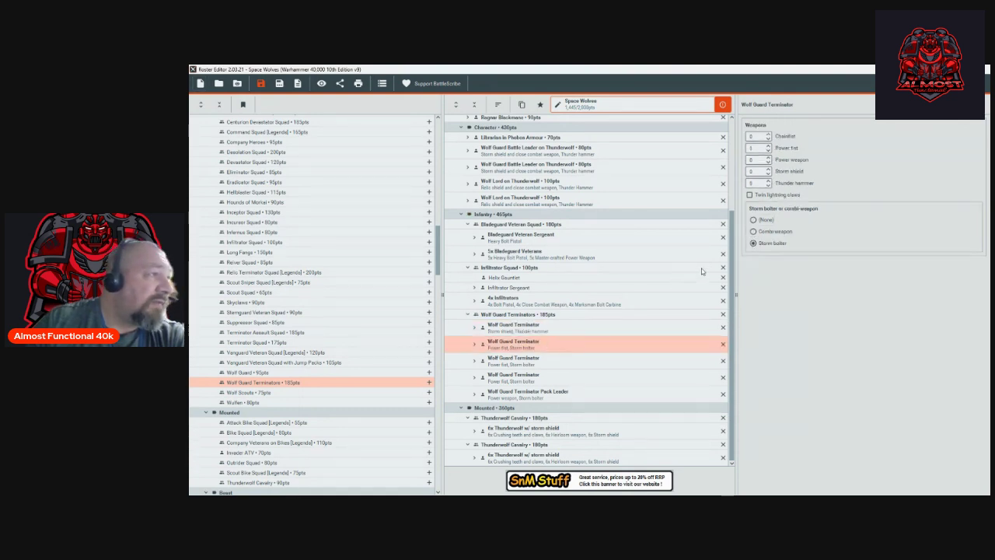
left_click(755, 220)
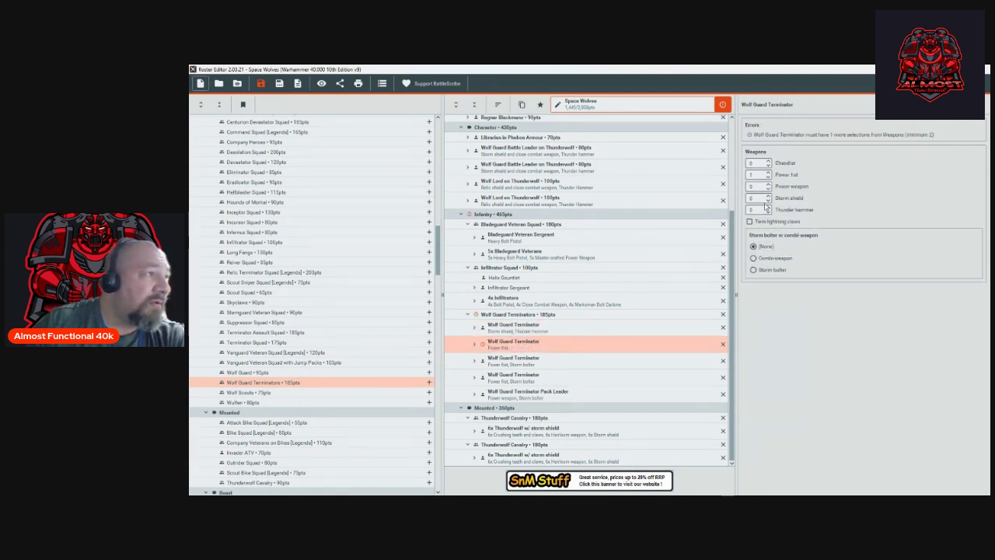
left_click(768, 197)
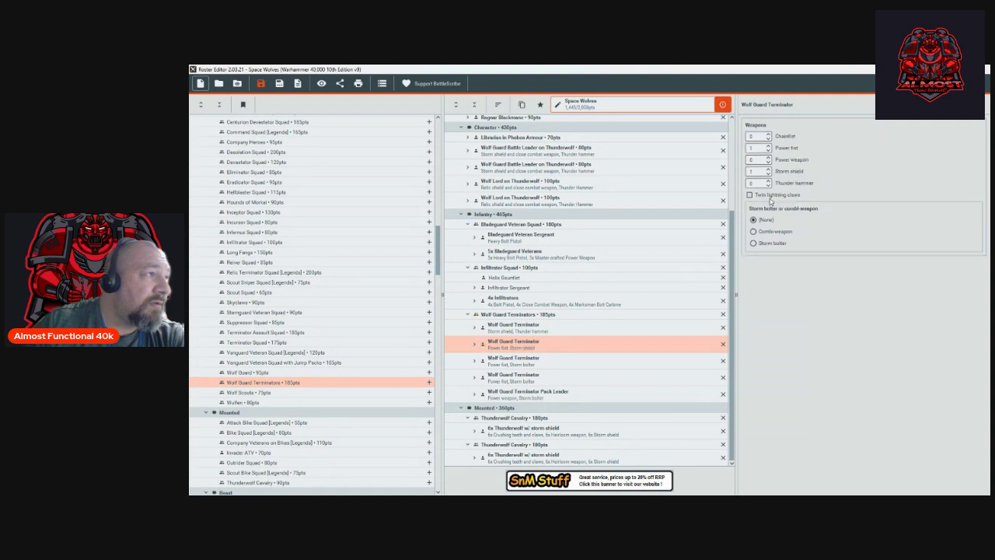
left_click(768, 181)
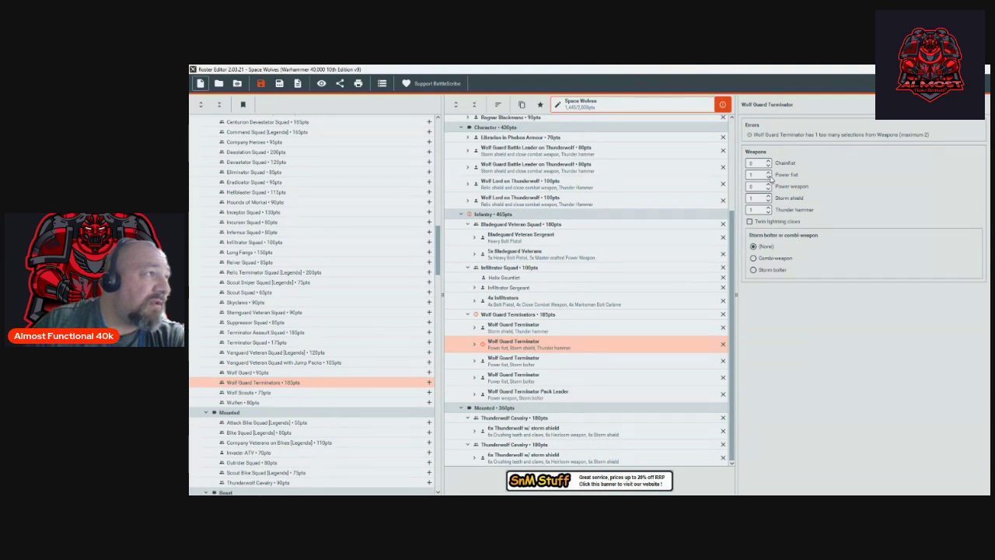
left_click(768, 178)
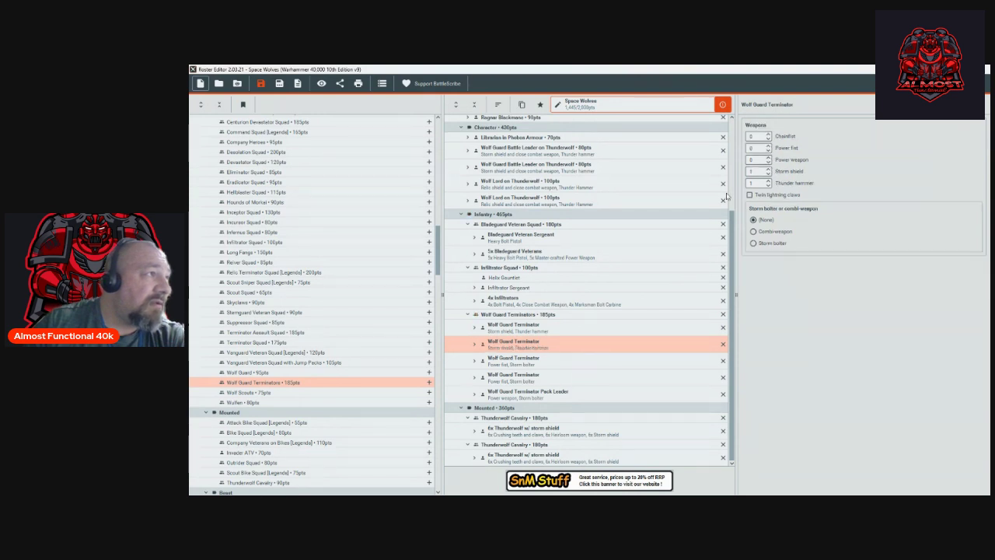
Replace the third Wolf Guard Terminator's power fist and storm bolter with a storm shield and thunder hammer.
left_click(509, 362)
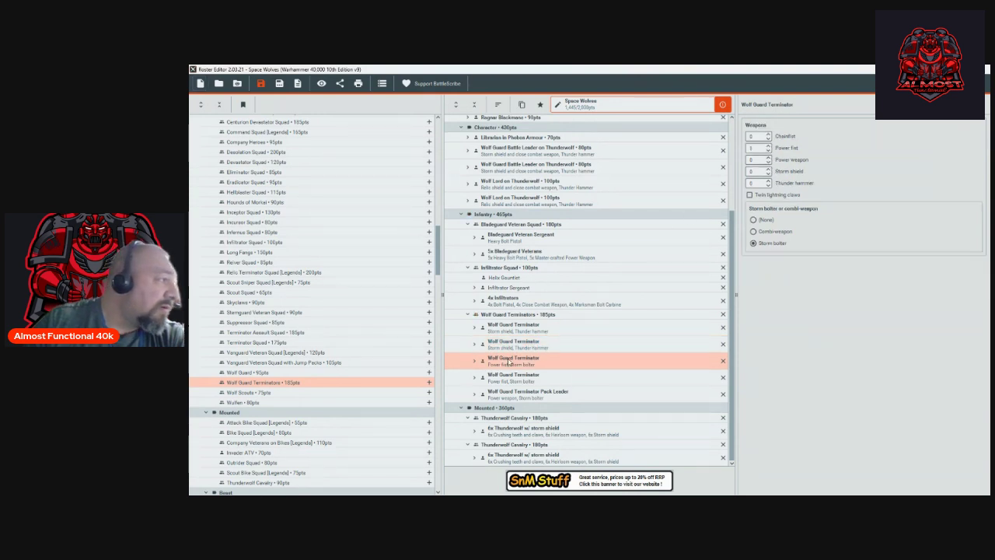
left_click(768, 152)
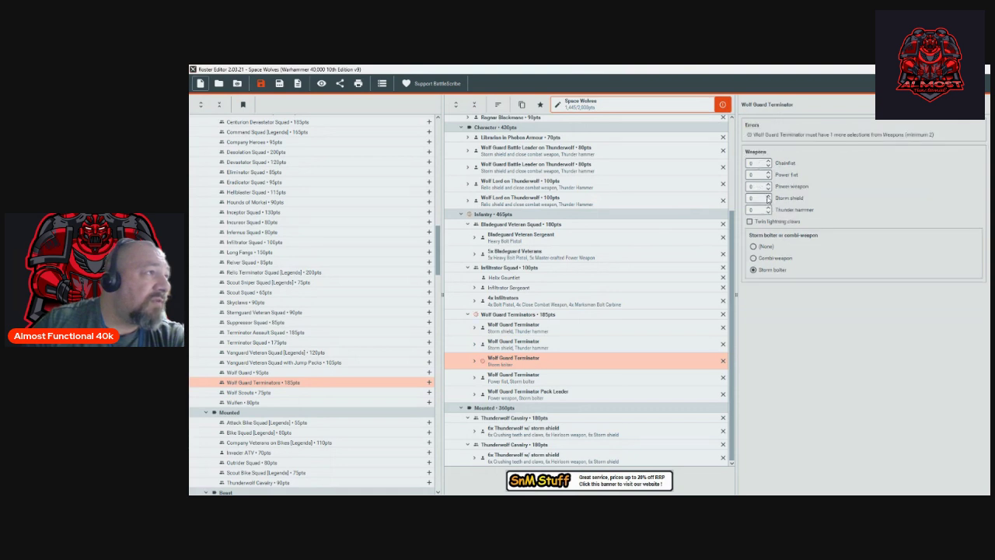
left_click(769, 197)
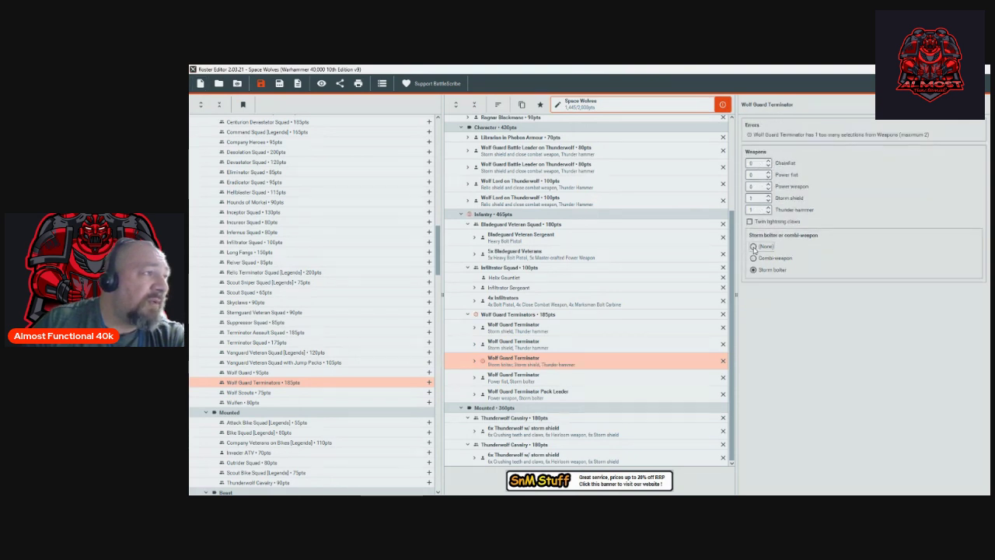
left_click(752, 247)
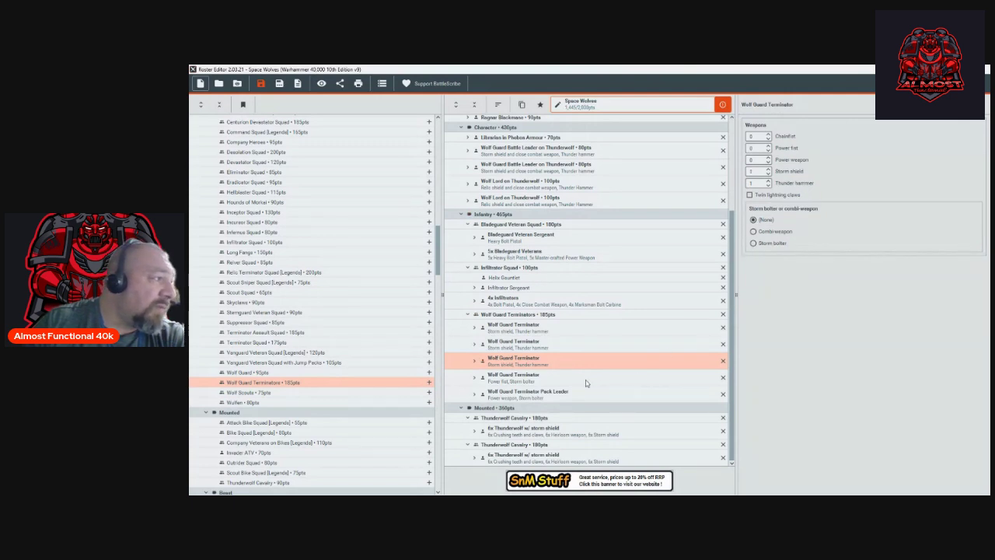
Equip the Wolf Guard Terminator Pack Leader with a storm shield and thunder hammer instead of the power weapon and storm bolter.
left_click(587, 382)
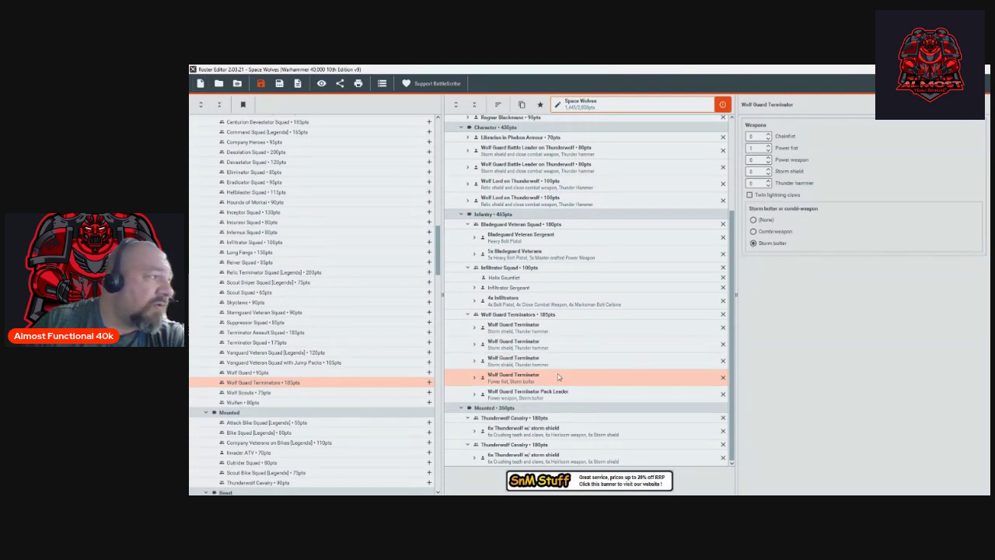
left_click(548, 396)
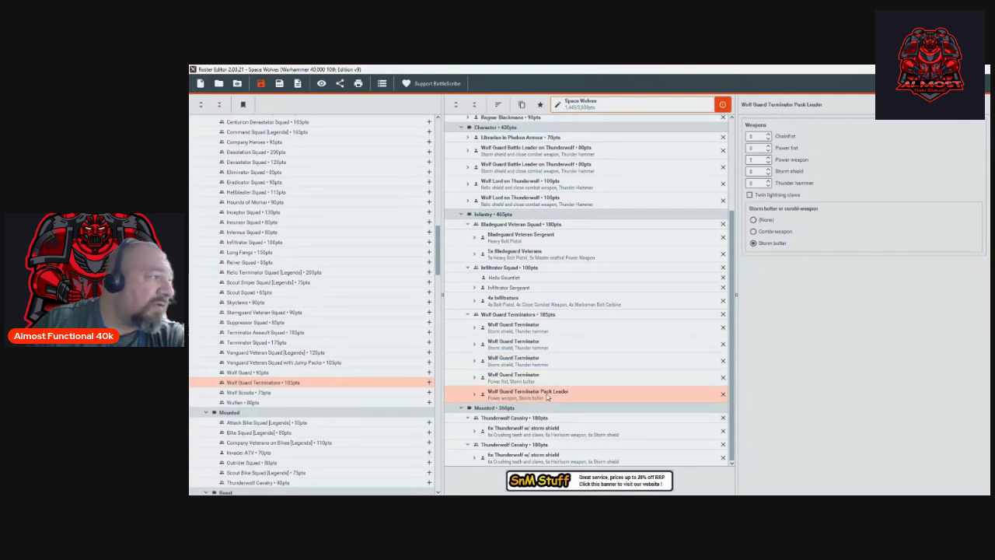
left_click(768, 162)
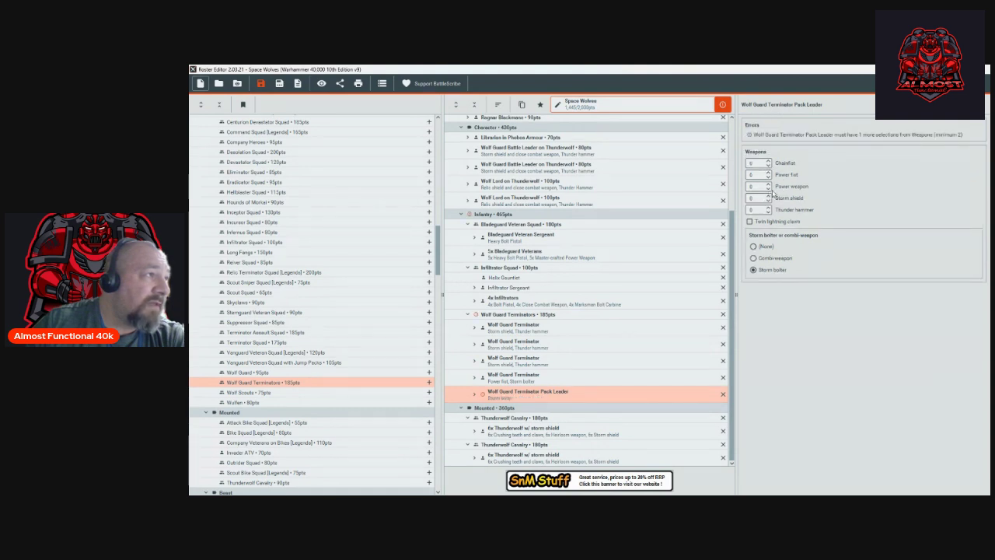
left_click(769, 198)
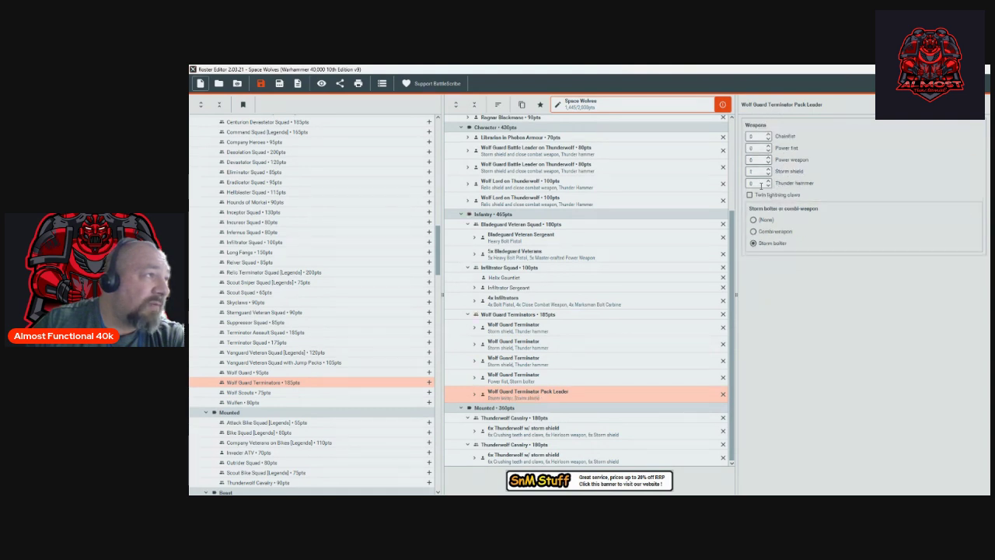
left_click(768, 181)
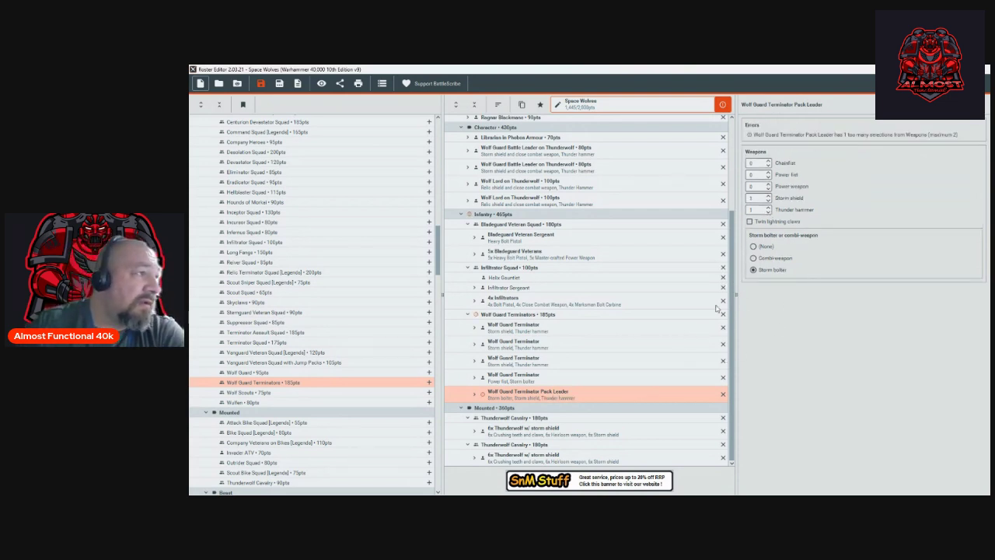
left_click(754, 247)
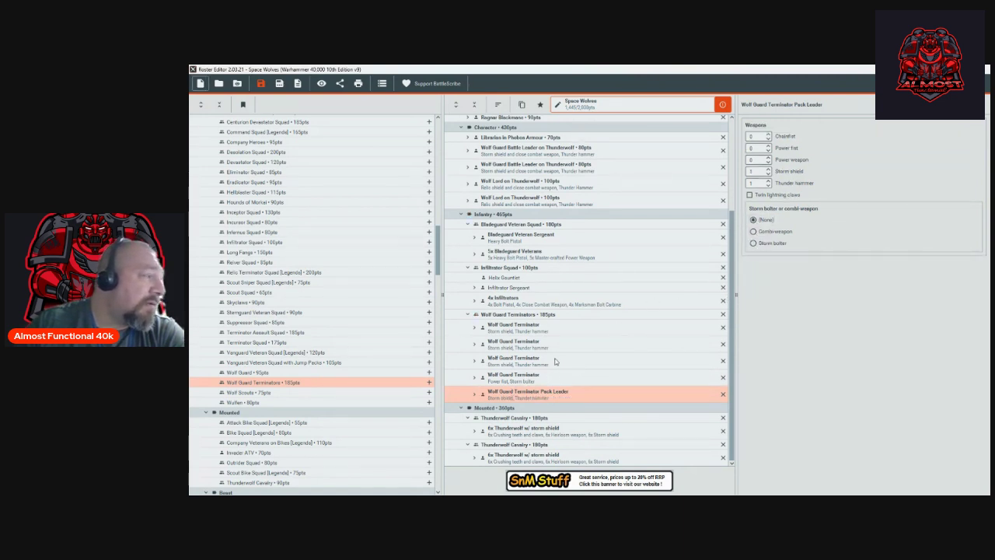
Add a heavy-weapon Wolf Guard Terminator with Cyclone Missile and Storm Bolter and thunder hammer, in place of the Terminator with power fist and storm bolter.
left_click(548, 318)
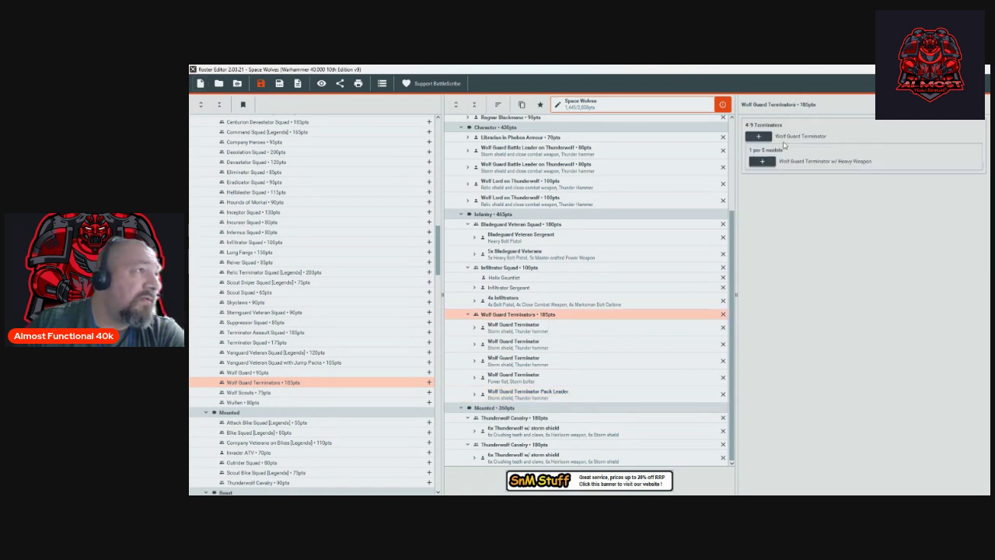
left_click(761, 163)
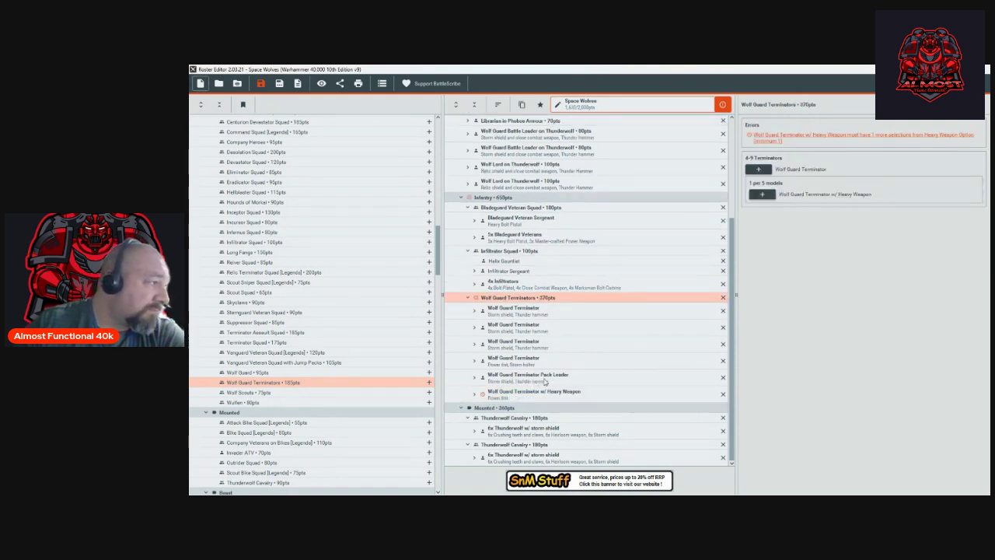
left_click(546, 396)
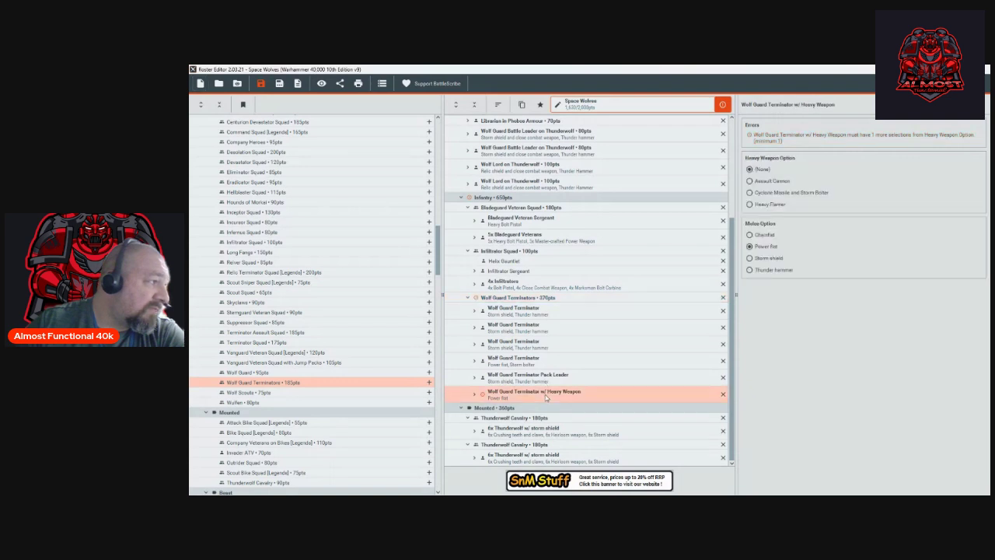
left_click(751, 194)
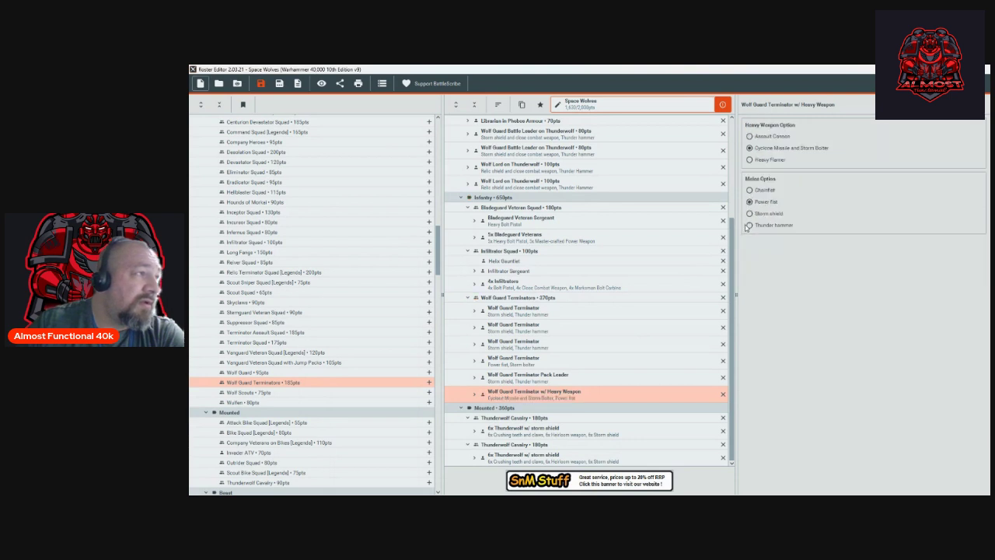
left_click(750, 226)
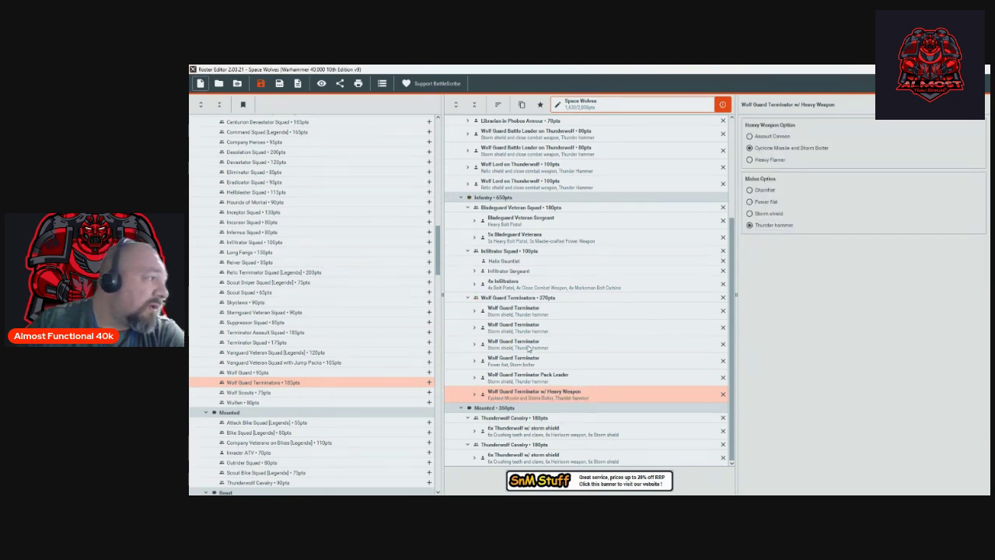
left_click(722, 361)
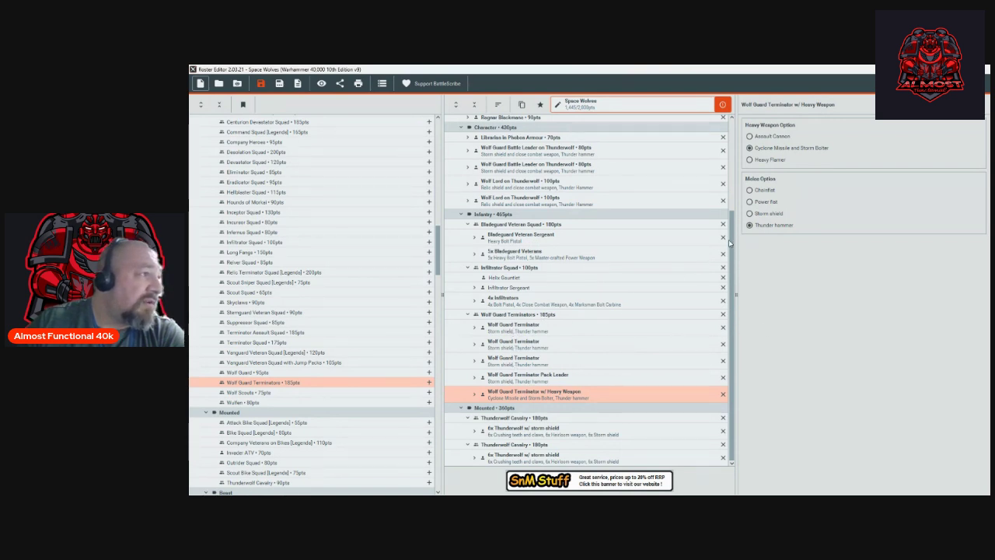
Add two Outrider Squads from the Mounted category and check the first squad's Outrider Sergeant for options.
left_click_drag(731, 241, 747, 122)
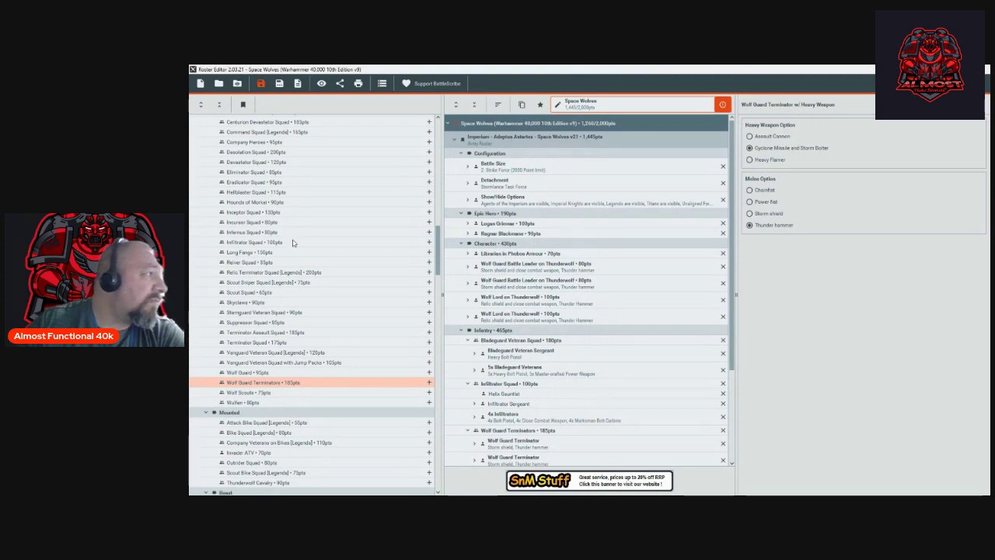
scroll(294, 243, "up", 15)
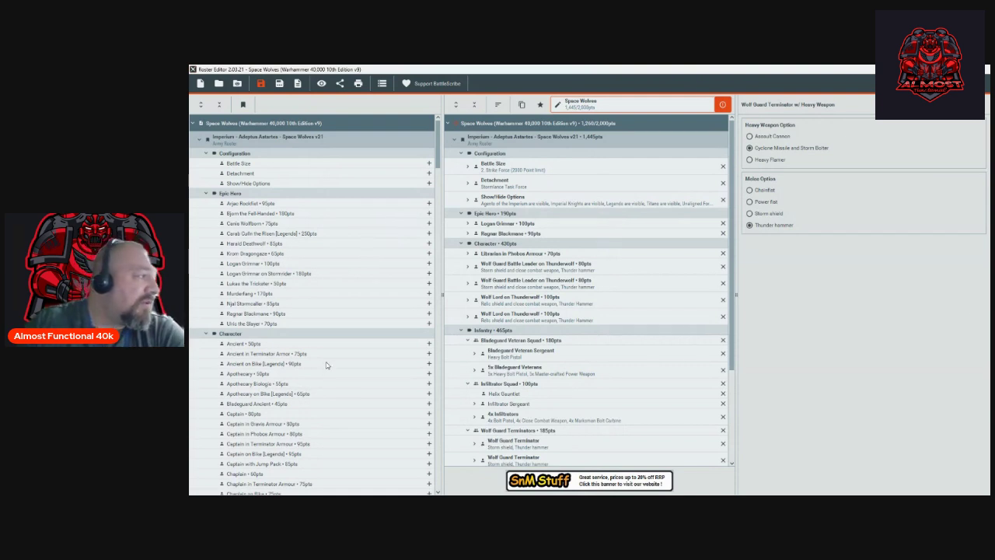
scroll(342, 354, "down", 3)
scroll(371, 354, "down", 5)
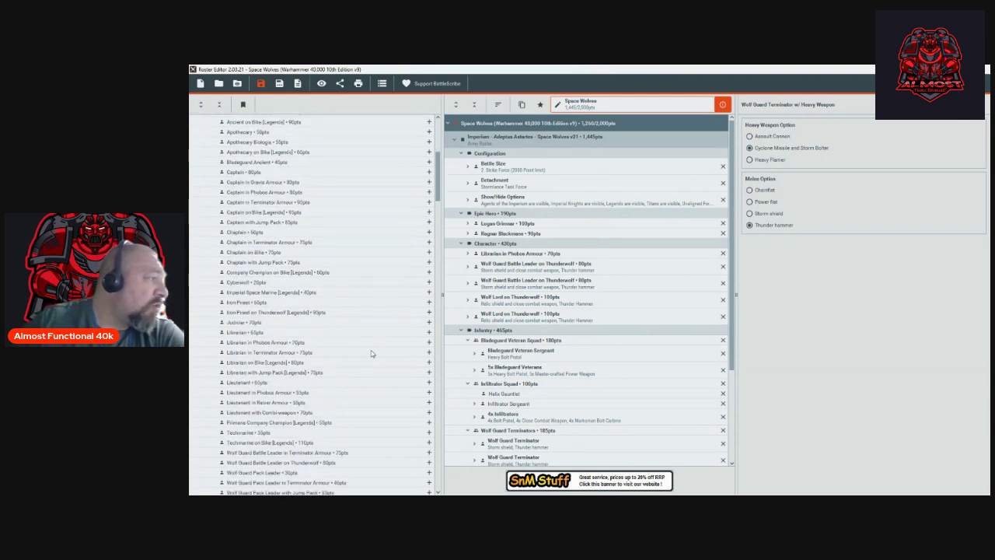
scroll(372, 354, "down", 1)
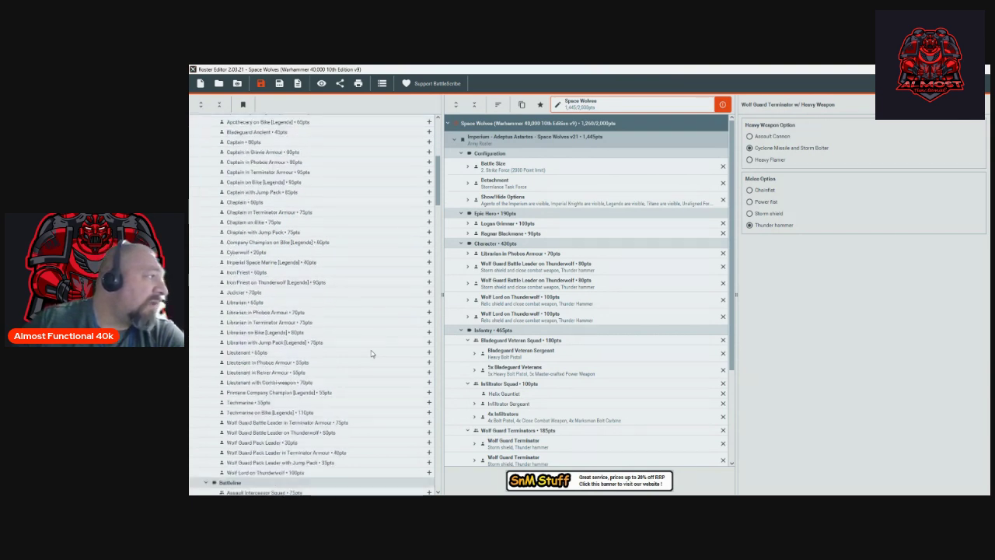
scroll(372, 354, "down", 13)
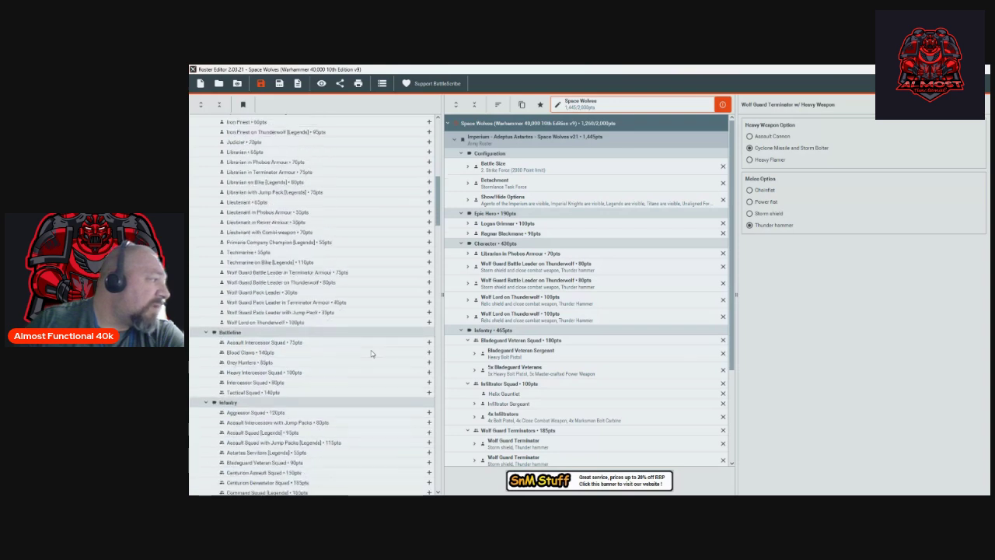
scroll(371, 354, "down", 7)
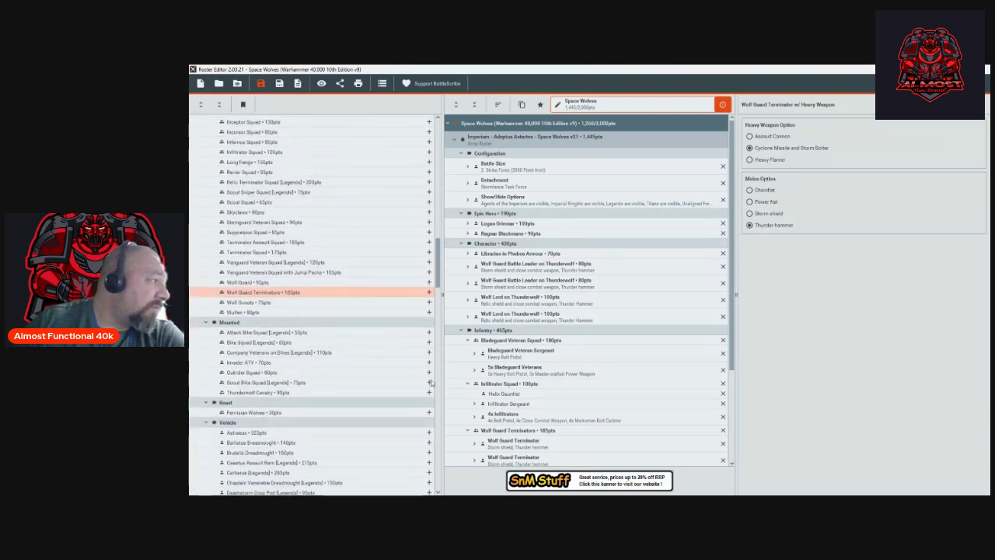
double_click(380, 372)
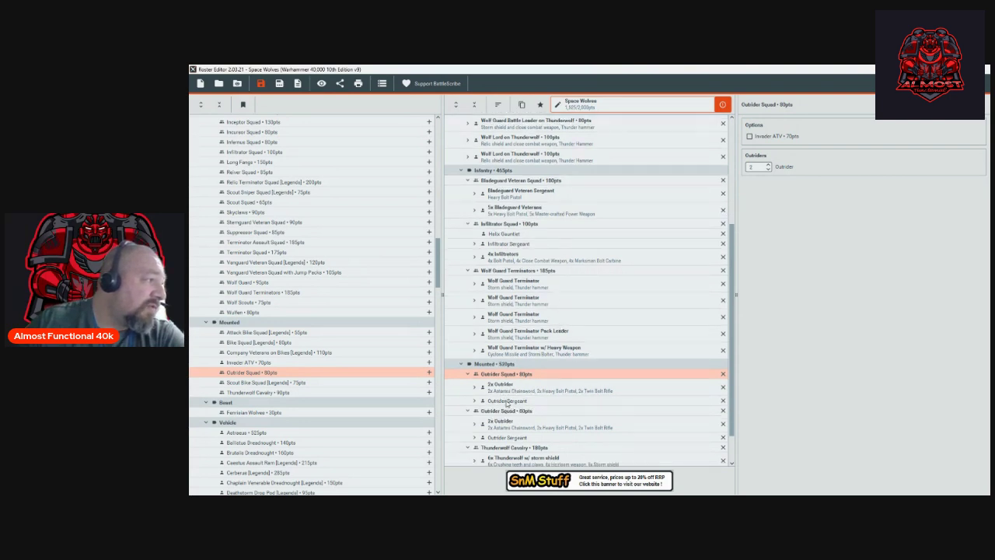
left_click(507, 402)
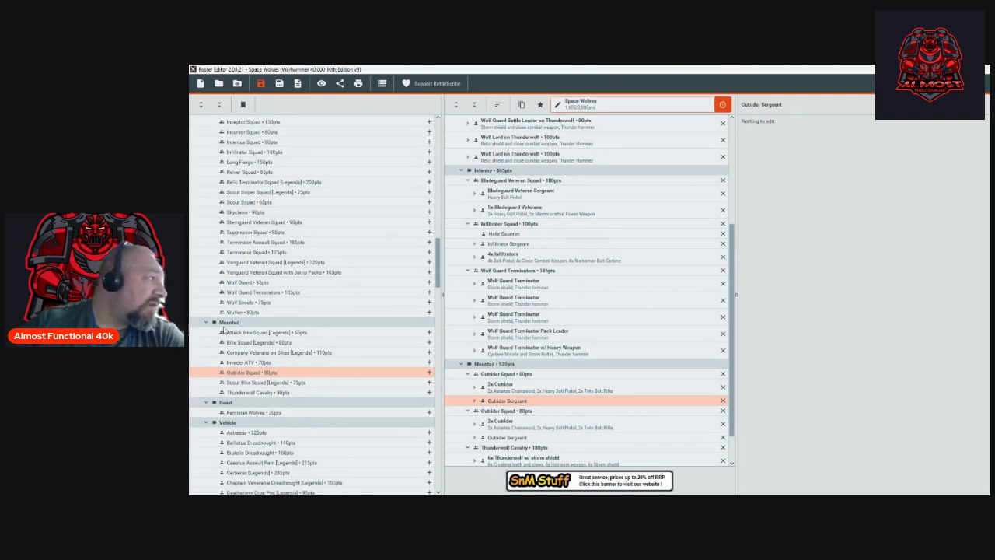
Add a Scout Squad with one heavy-weapon Scout, one Scout with a scout sniper rifle, and 2 Scouts with boltguns.
double_click(268, 203)
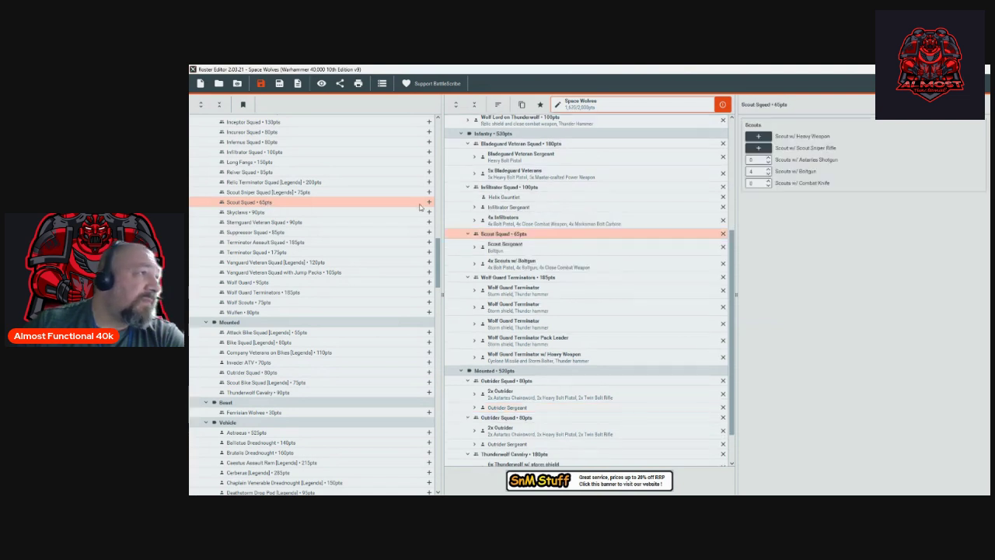
left_click(760, 137)
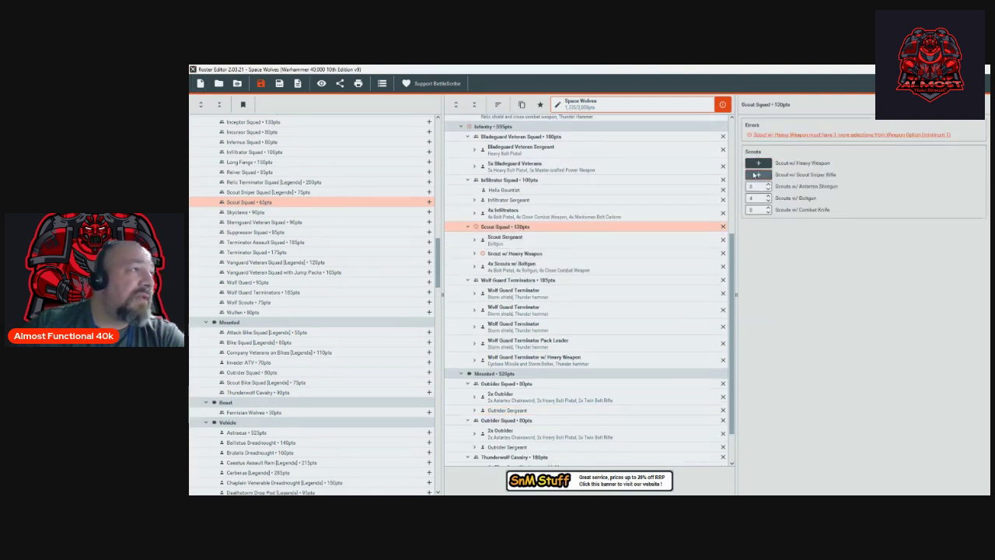
left_click(757, 174)
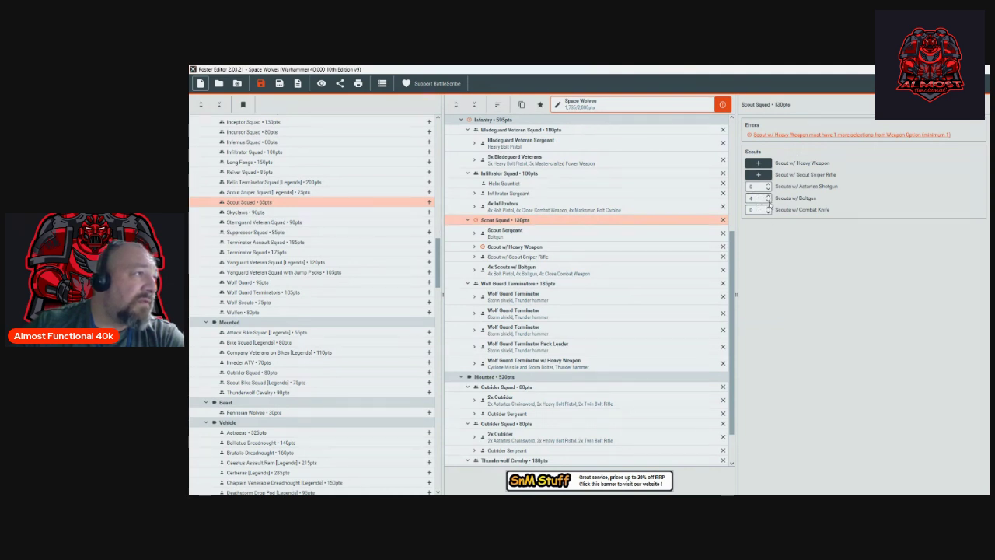
left_click(769, 203)
scroll(695, 271, "down", 1)
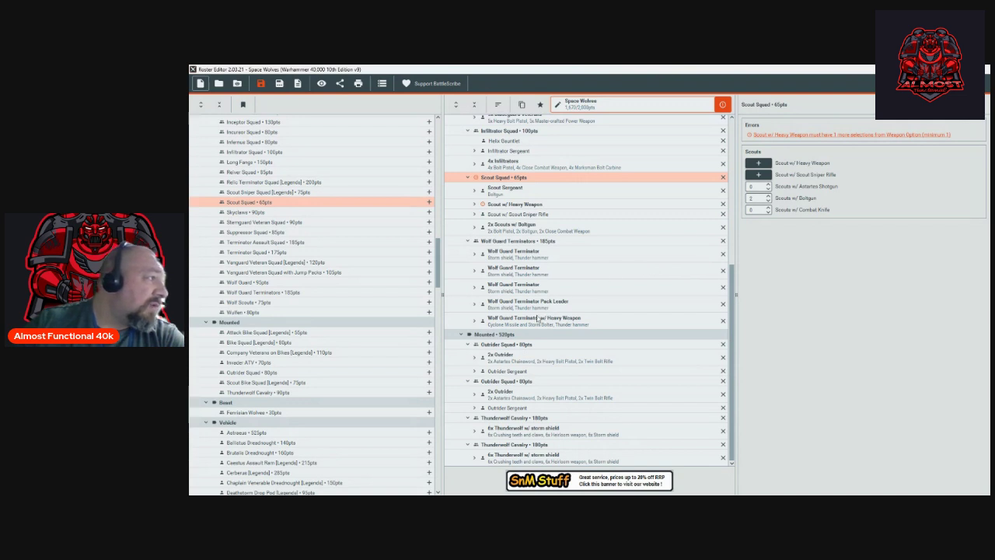
Give the heavy-weapon Scout a missile launcher and the Scout Sergeant an Astartes Chainsword.
scroll(537, 319, "up", 1)
left_click(550, 242)
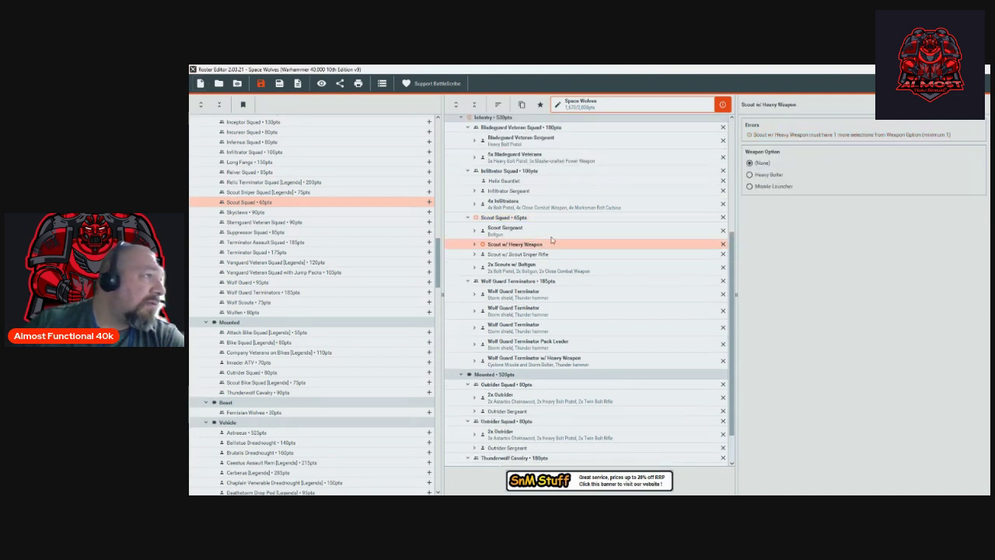
left_click(754, 188)
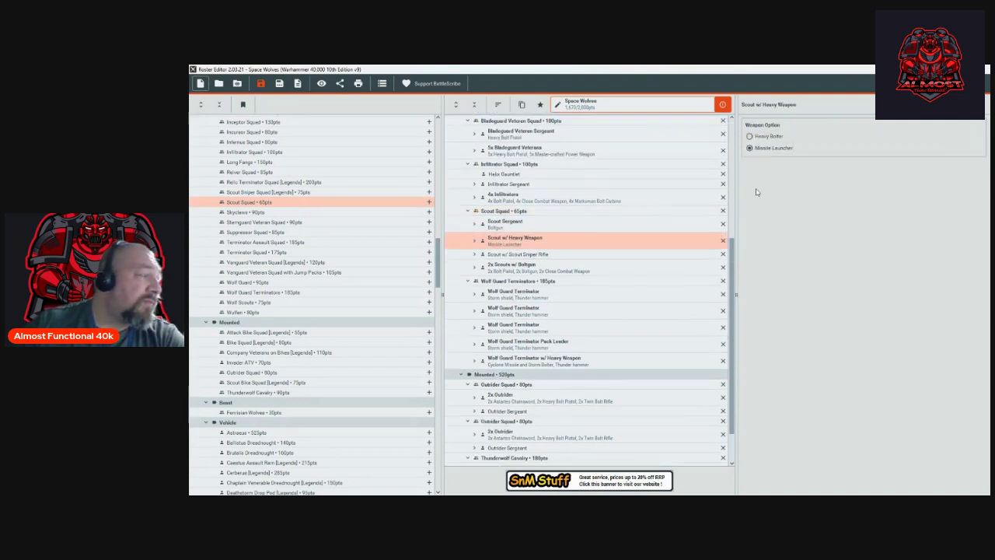
left_click(519, 226)
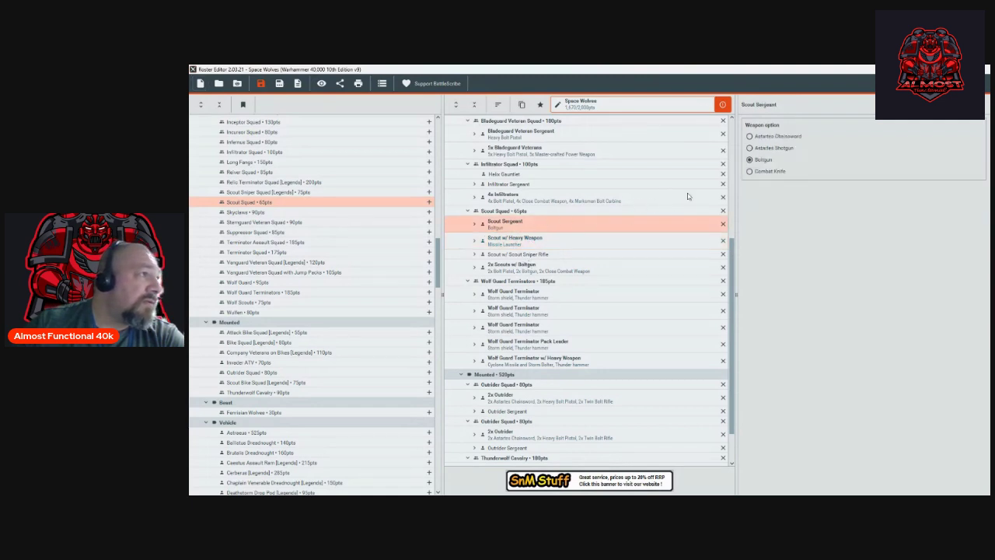
left_click(751, 137)
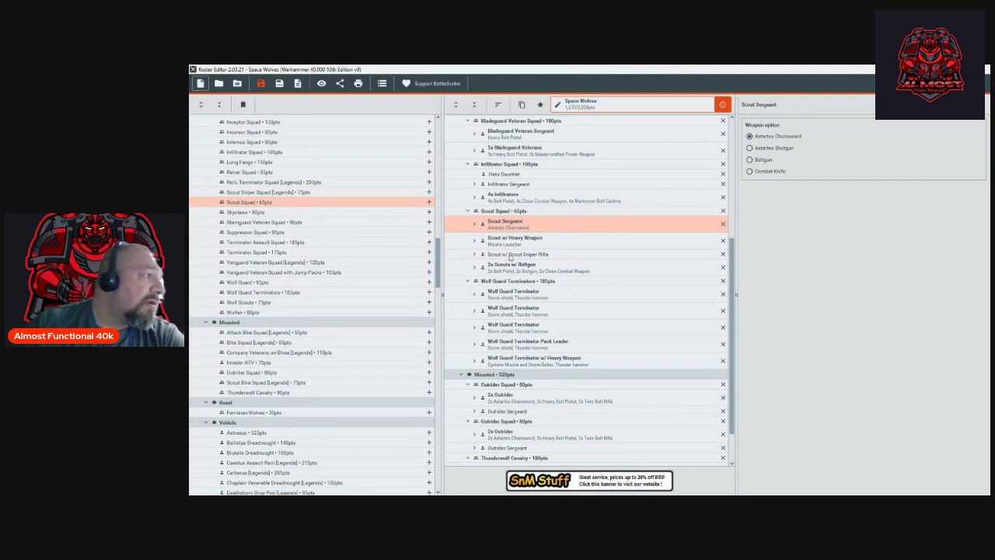
Add an Invader ATV from the Mounted category to the roster.
scroll(249, 221, "up", 2)
scroll(255, 220, "up", 5)
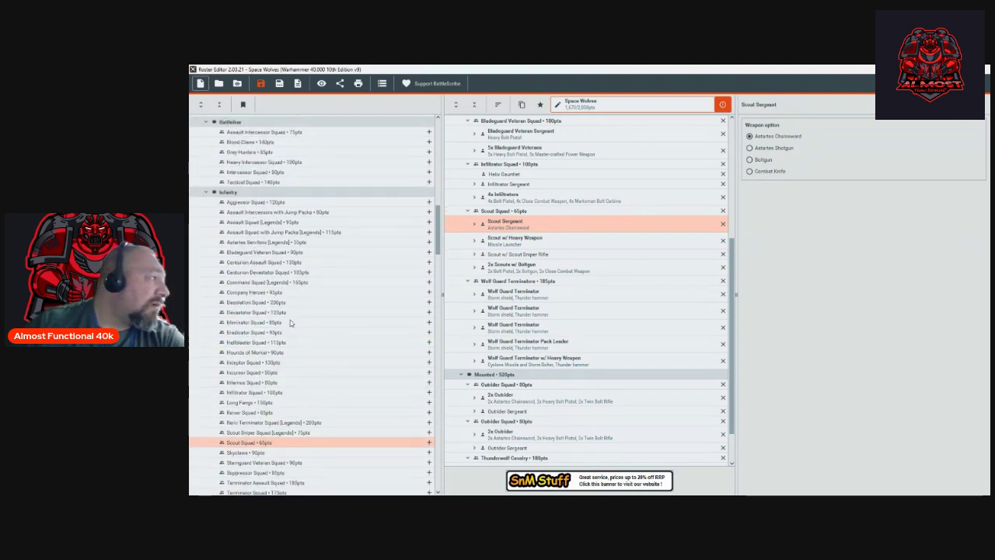
scroll(287, 322, "down", 1)
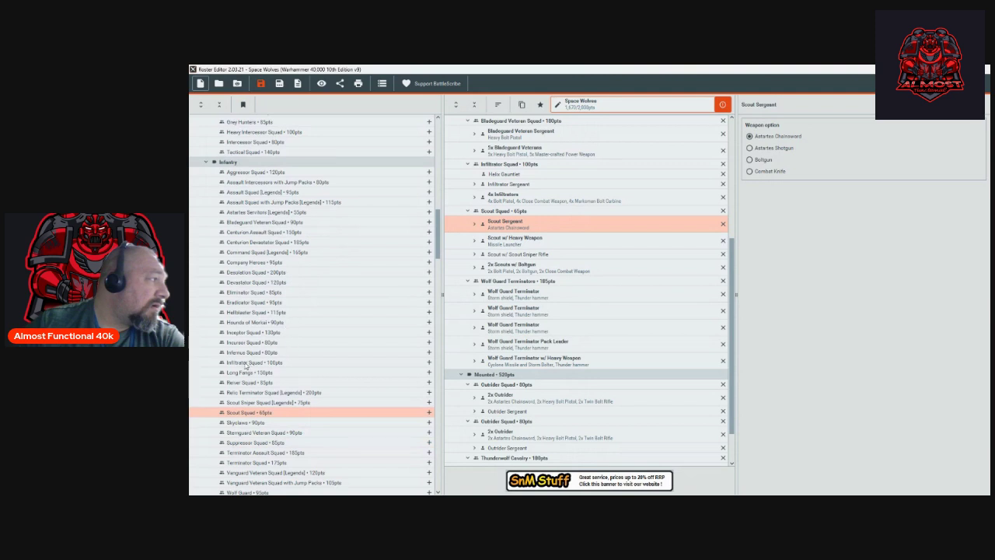
scroll(245, 362, "down", 6)
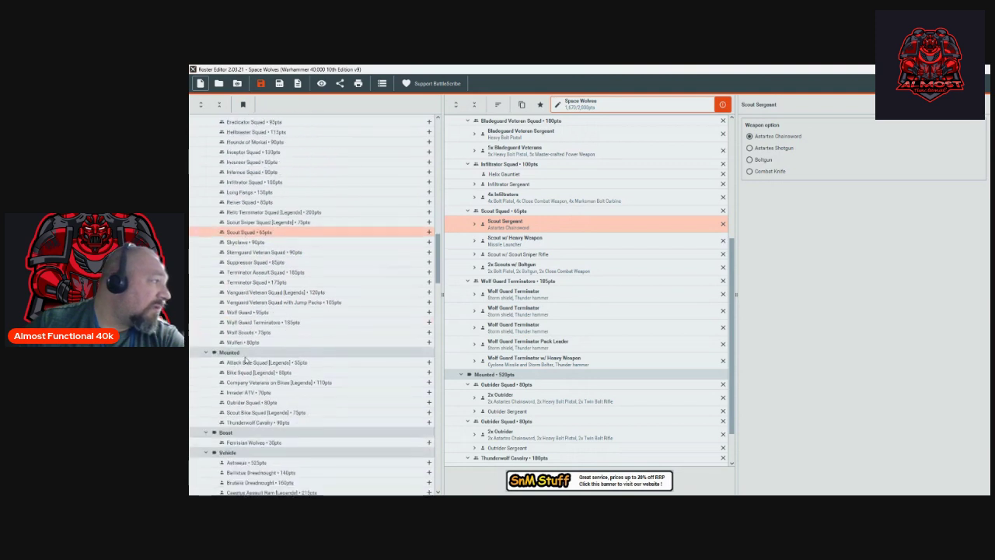
left_click(269, 393)
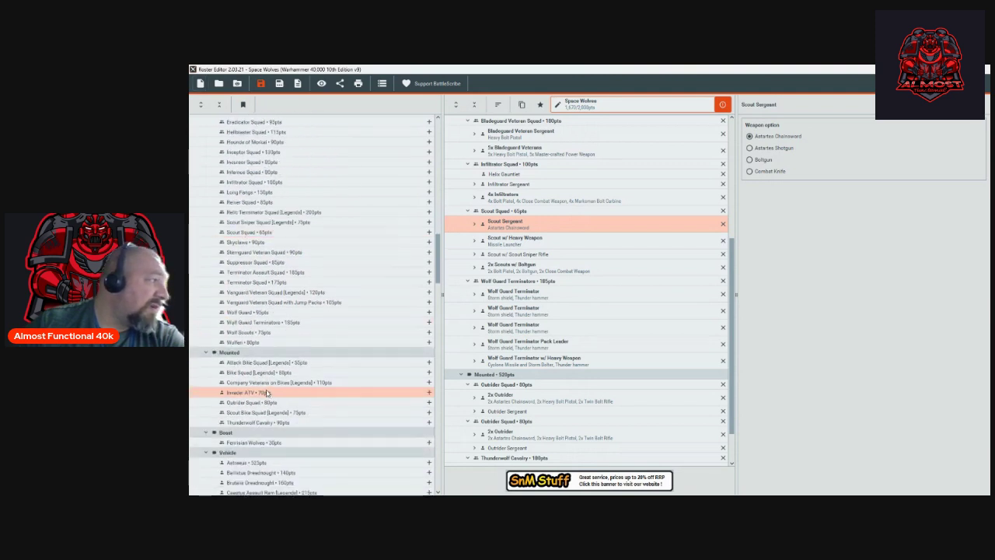
double_click(267, 392)
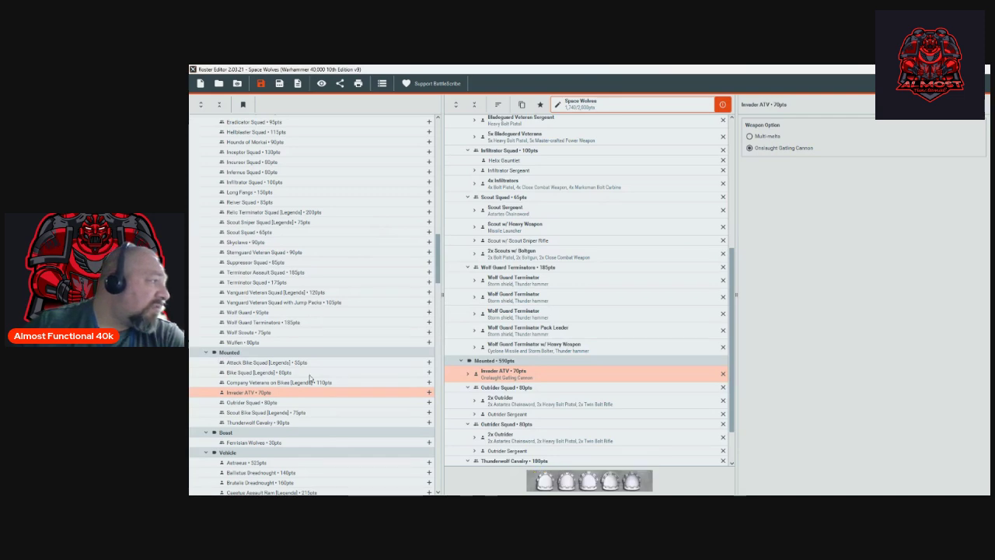
Look through the available vehicle, transport, fortification and infantry units and compare them with the roster's characters and infantry.
scroll(310, 378, "down", 10)
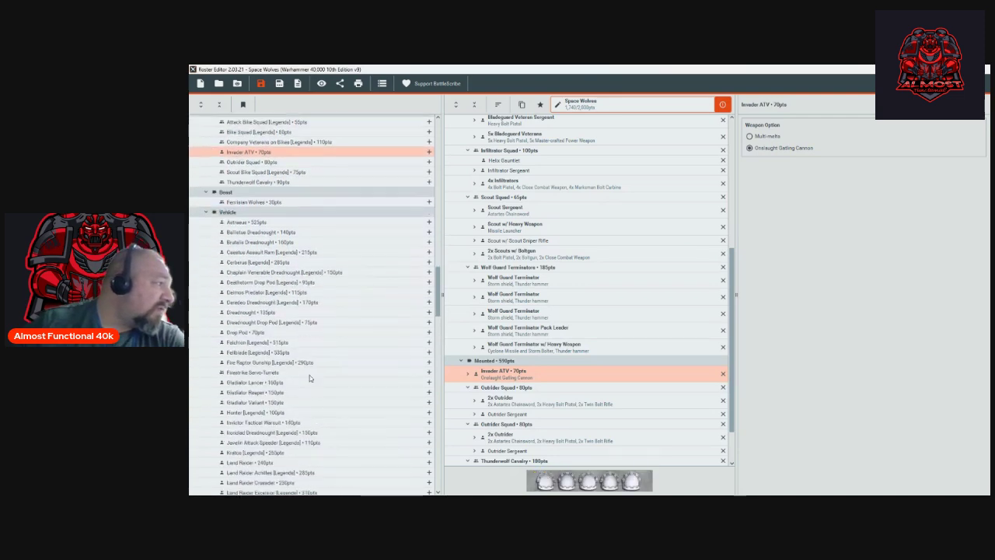
scroll(310, 378, "down", 10)
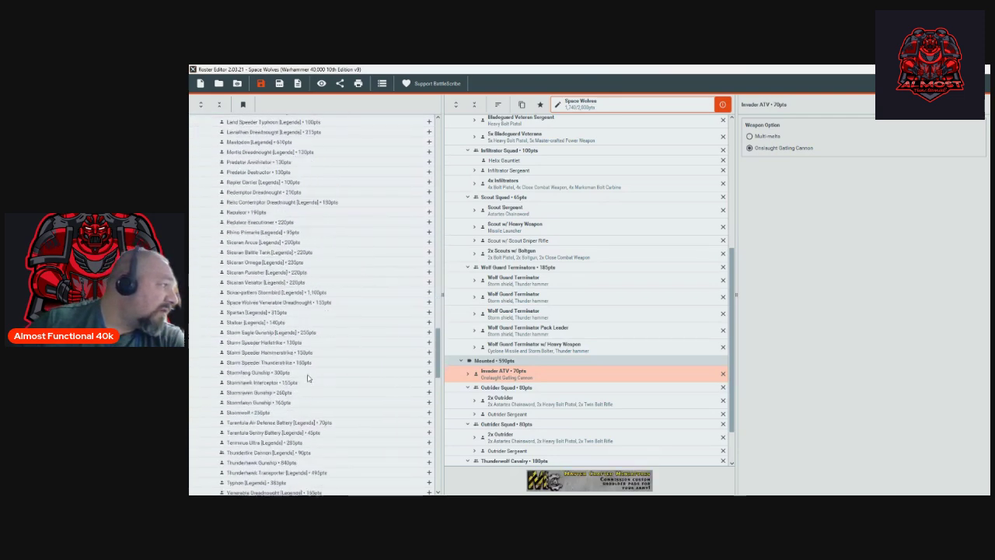
scroll(299, 378, "down", 3)
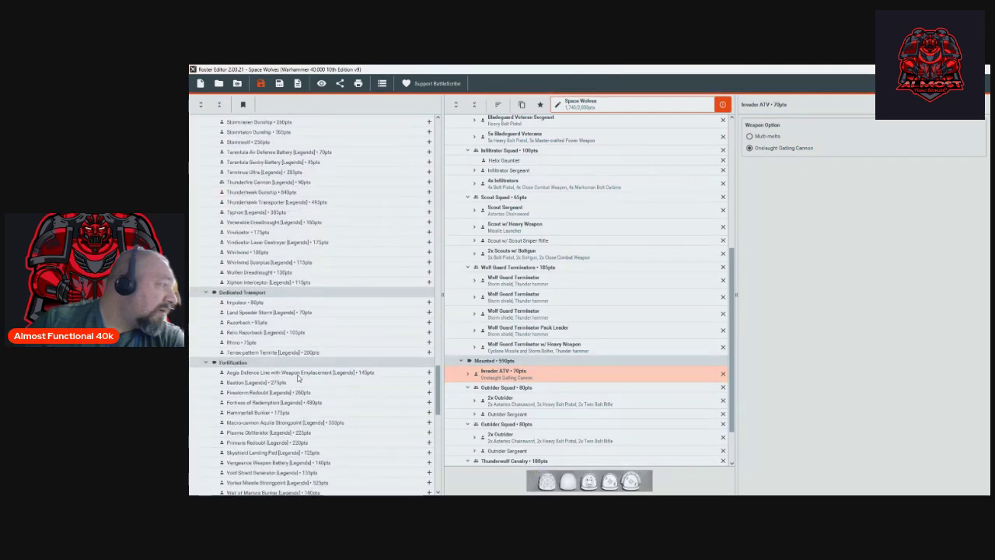
scroll(295, 378, "up", 20)
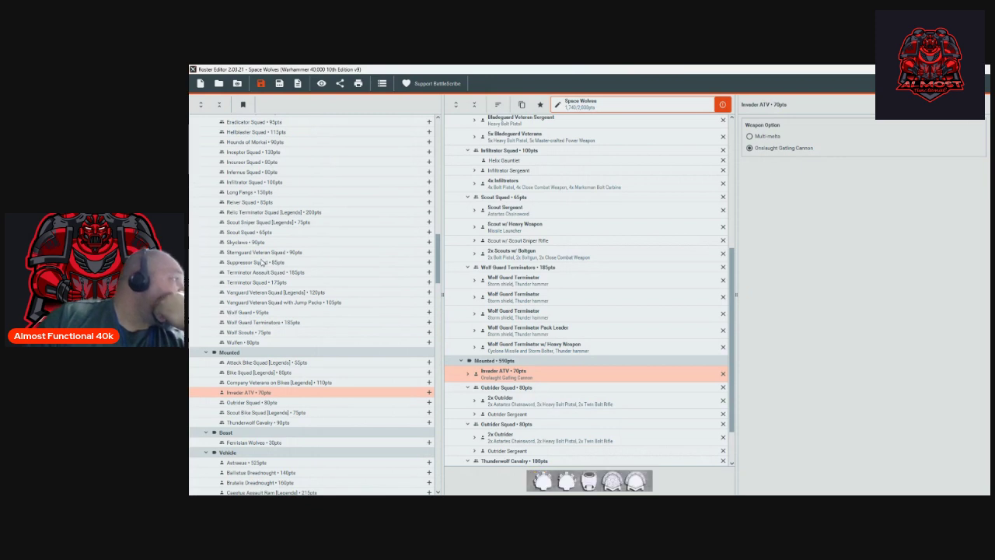
scroll(264, 242, "up", 2)
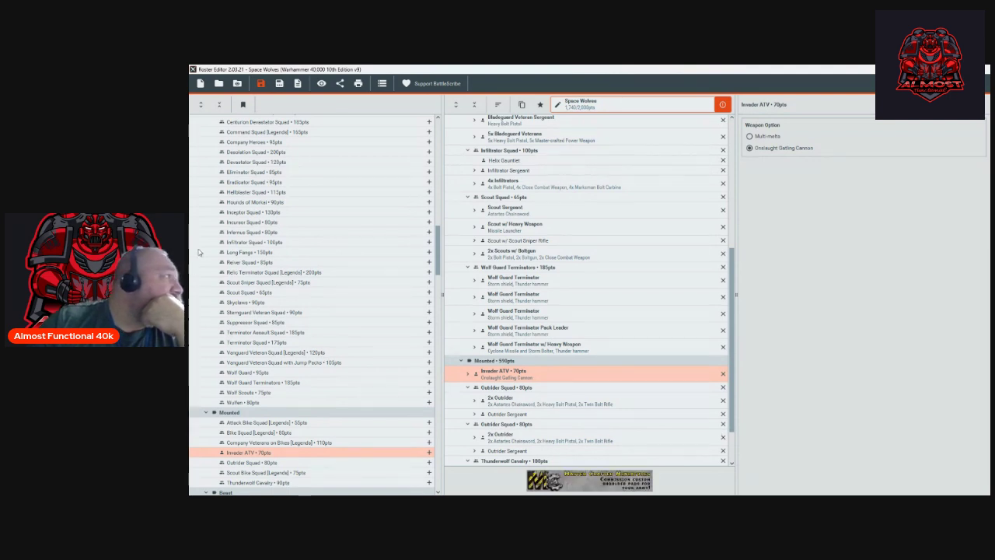
scroll(282, 244, "up", 3)
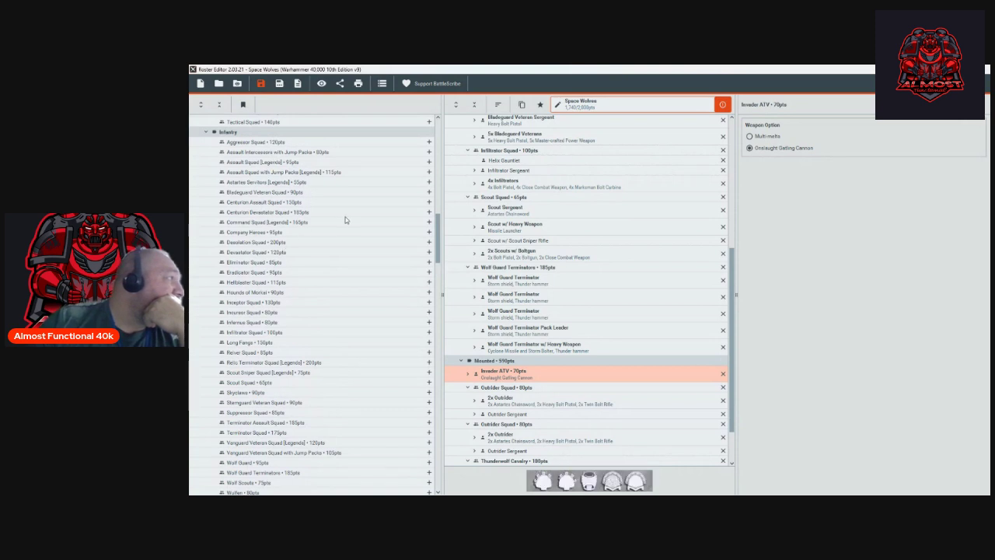
scroll(345, 217, "down", 1)
scroll(601, 216, "up", 3)
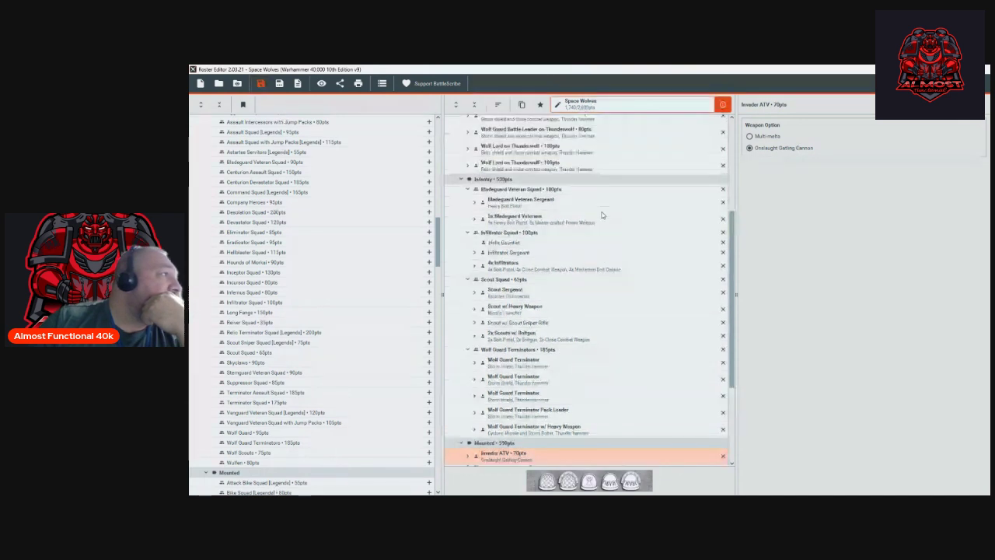
scroll(601, 215, "up", 5)
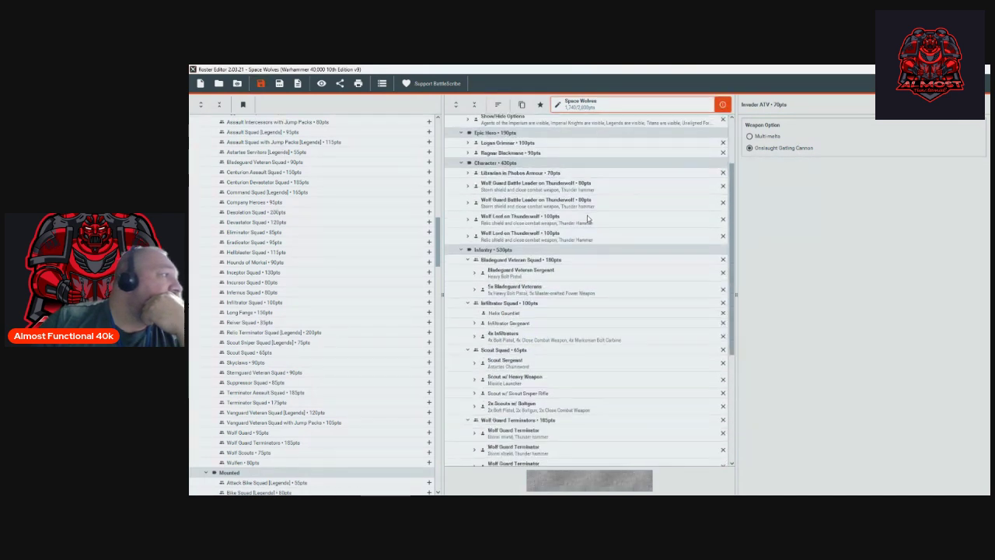
scroll(583, 220, "down", 3)
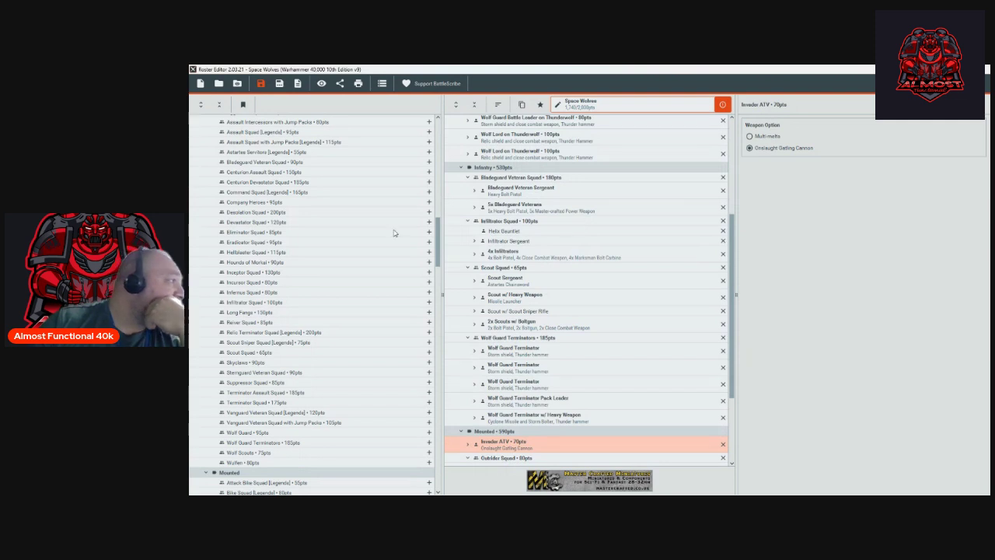
Add an Inceptor Squad armed with Plasma Exterminators, duplicate it, and review the roster's characters and infantry.
scroll(372, 234, "down", 3)
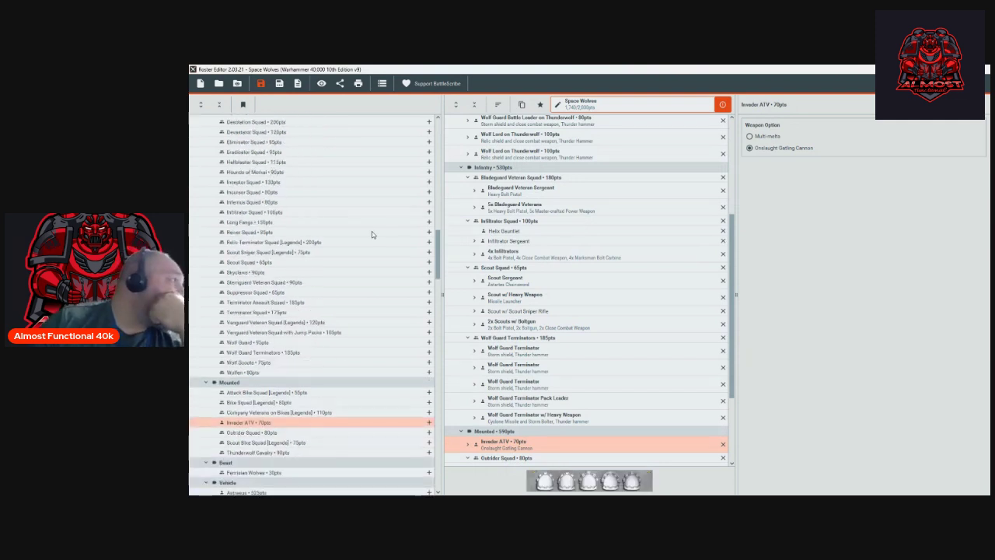
scroll(372, 235, "up", 1)
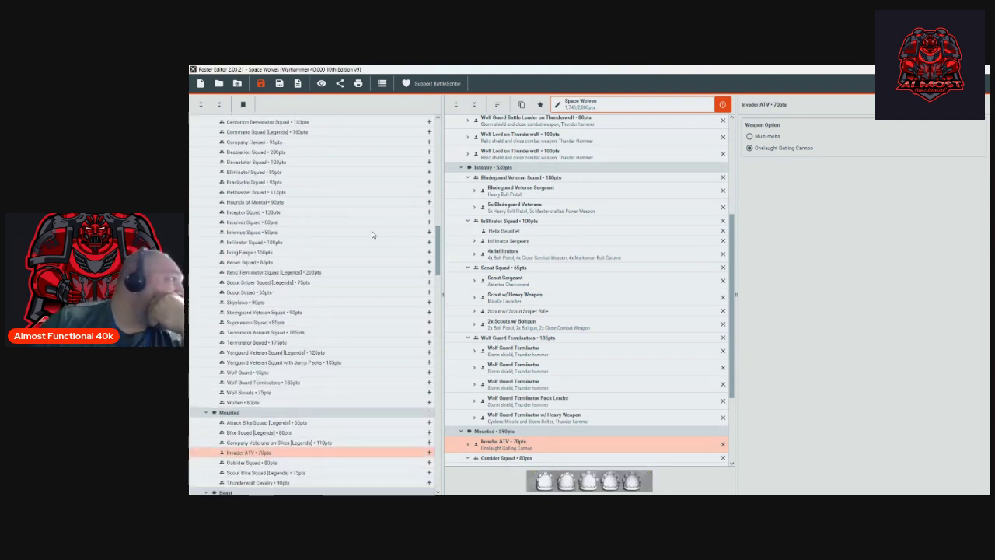
left_click(282, 212)
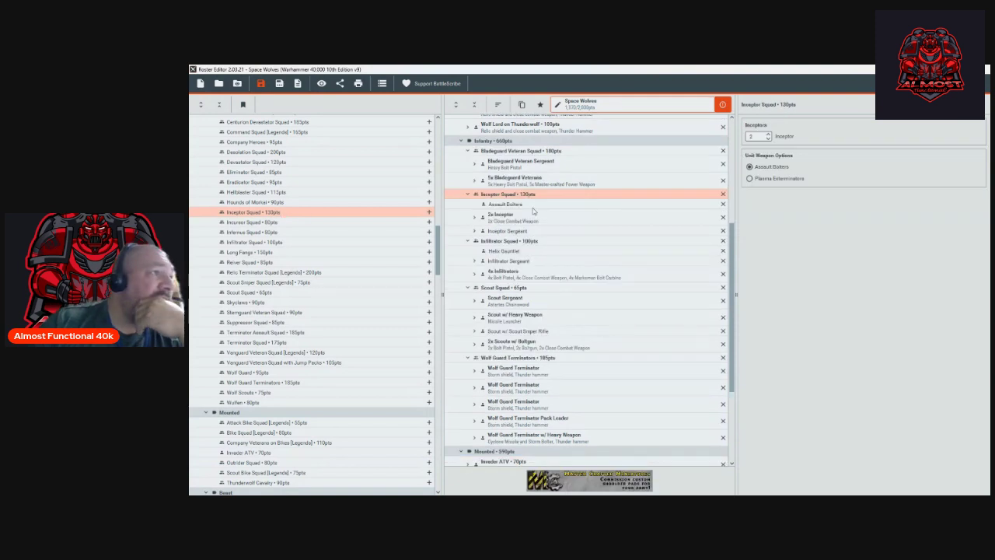
left_click(767, 179)
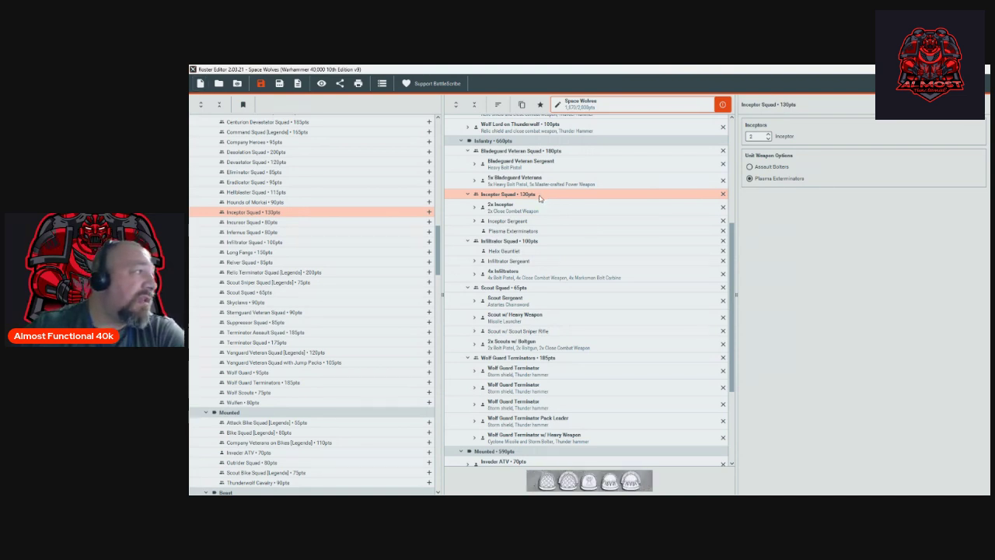
key("ctrl+d")
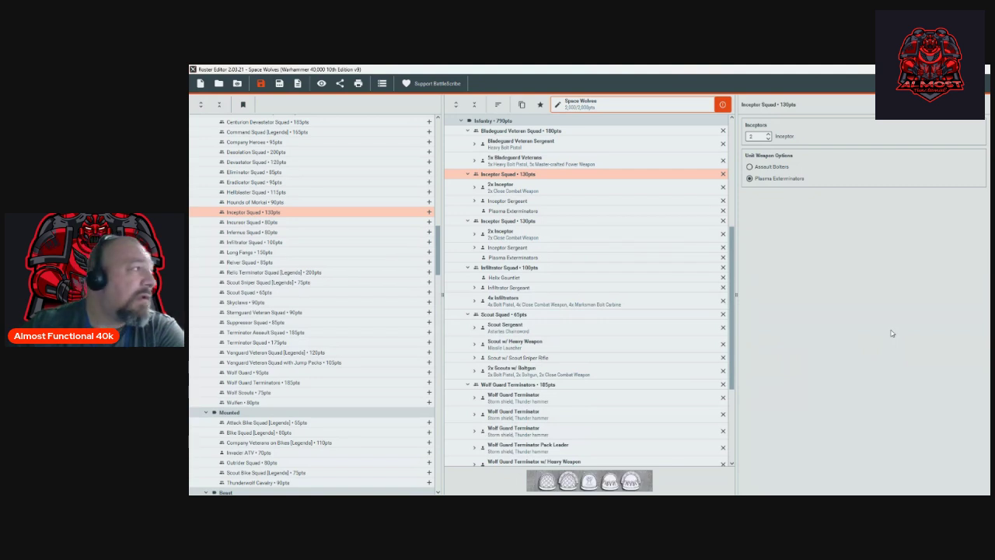
scroll(512, 274, "up", 5)
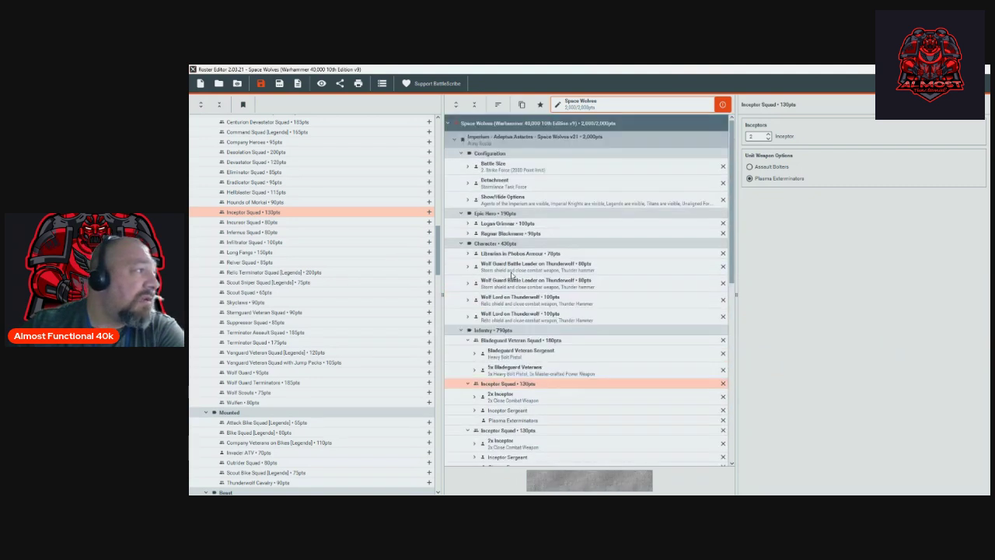
scroll(512, 274, "down", 2)
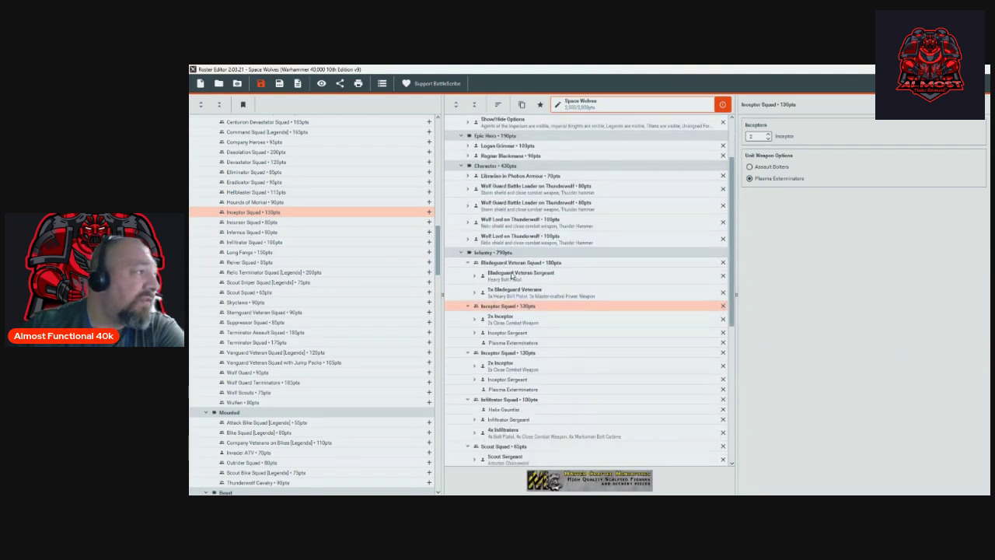
scroll(512, 273, "down", 1)
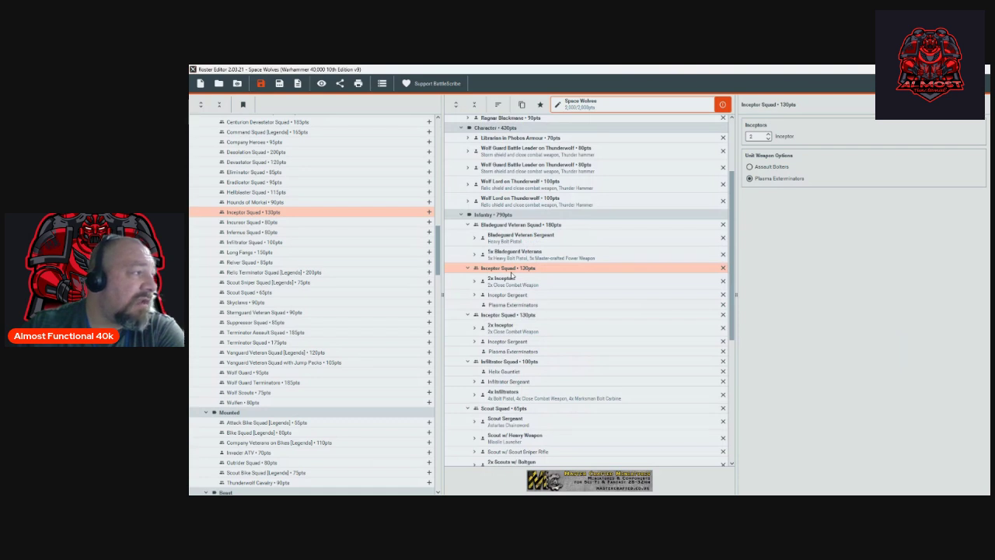